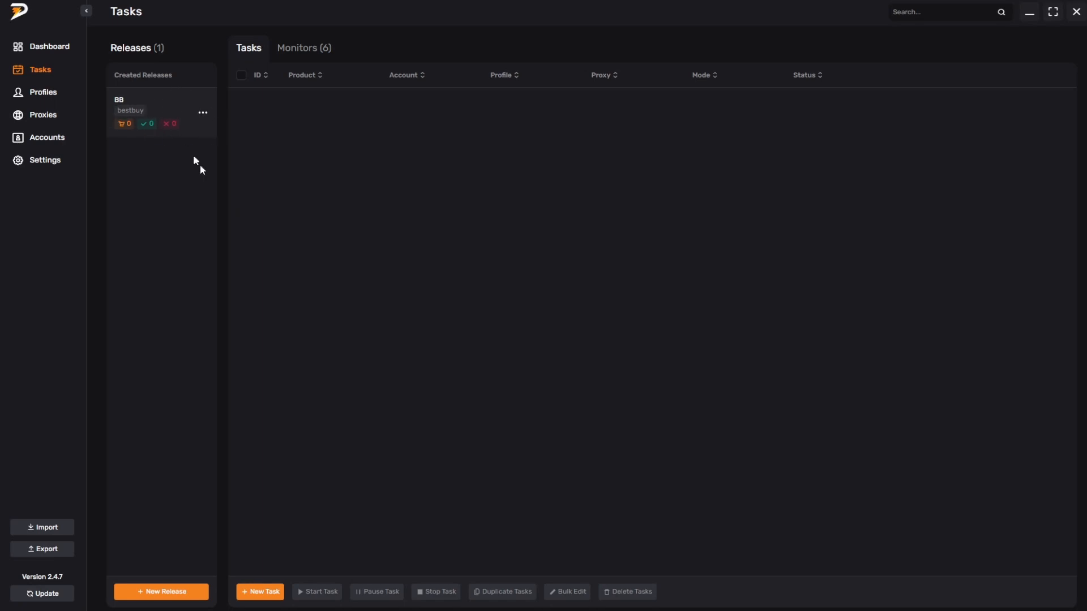
Step: Fill in a new release named BB for the bestbuy store, and close the form without submitting it
click(148, 592)
click(492, 290)
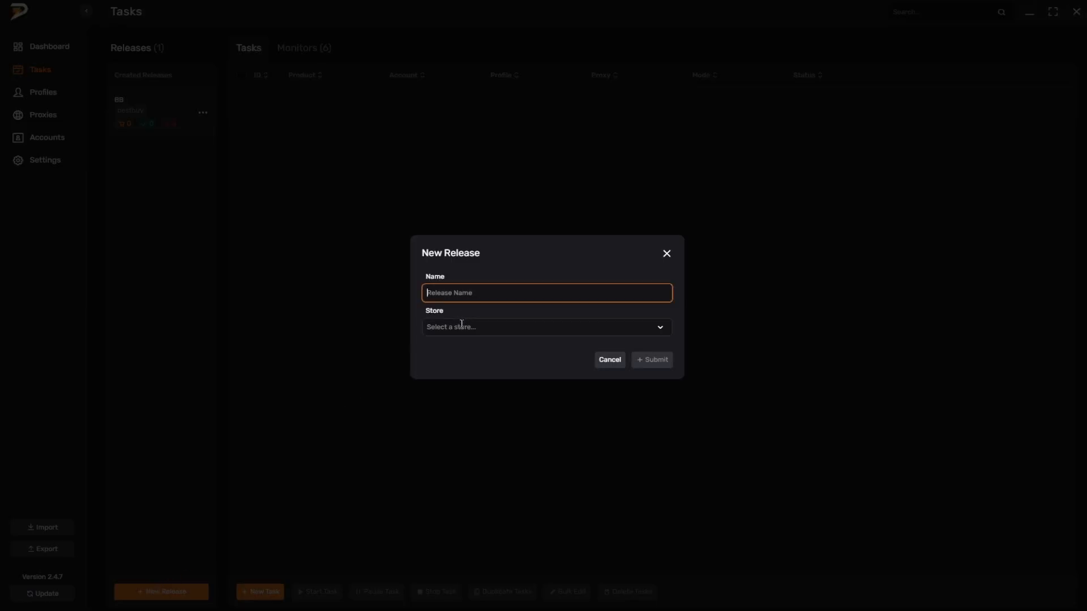
text(BB)
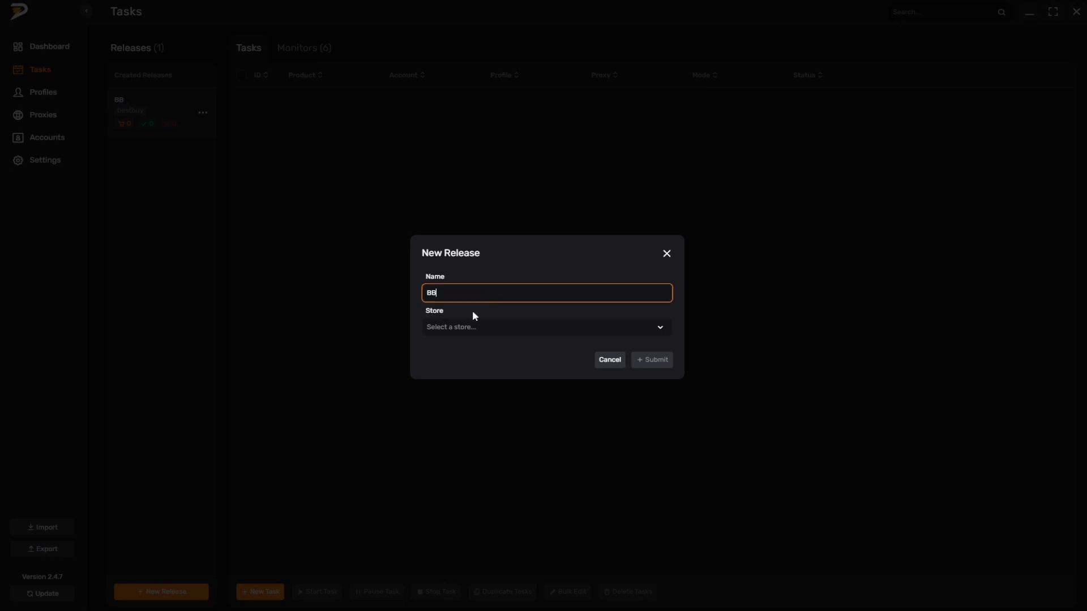
click(472, 327)
scroll(464, 396, down, 3)
click(464, 402)
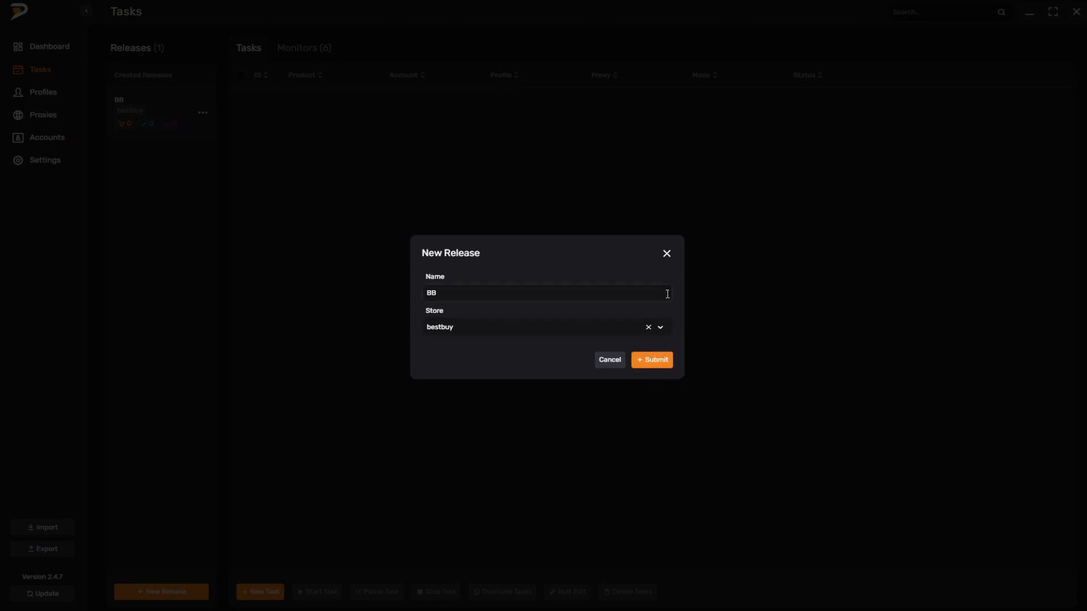
click(667, 251)
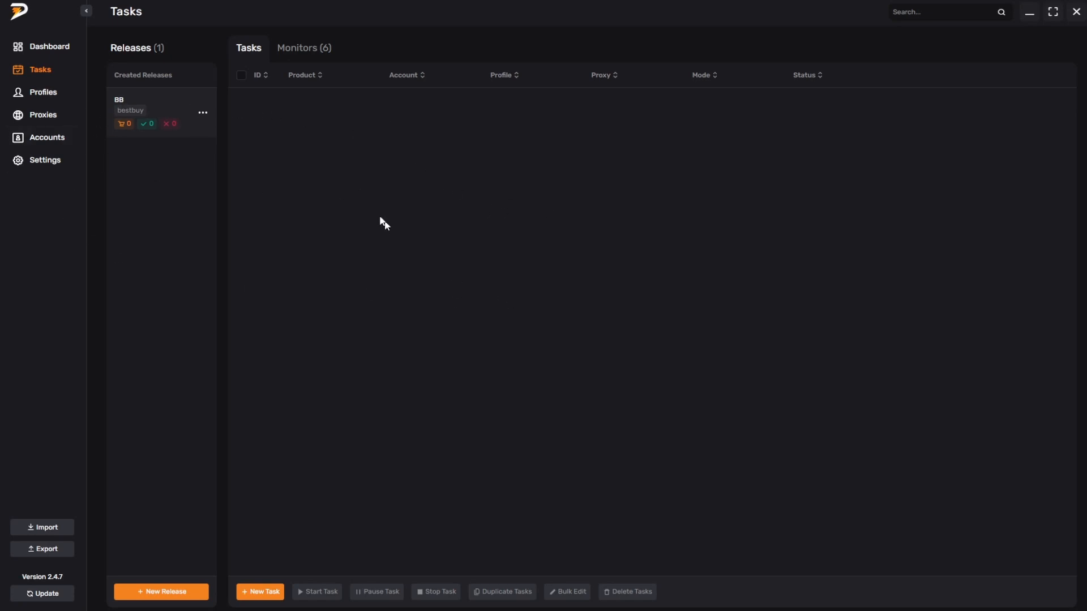
Step: Copy product number 6429440 from an existing monitor and begin creating new monitors with the SHARE proxy list
click(306, 57)
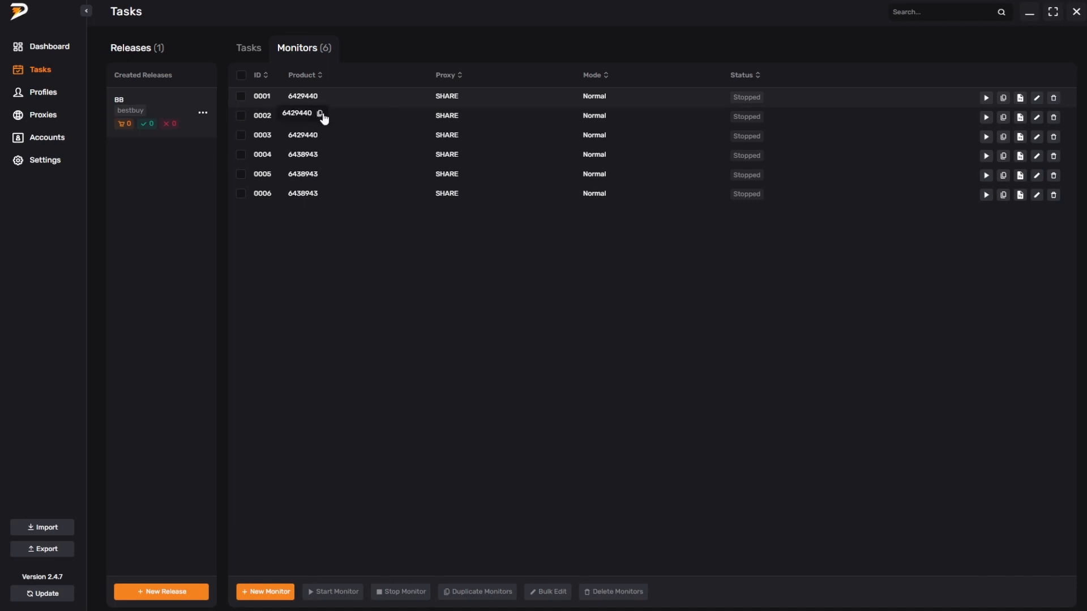
click(320, 116)
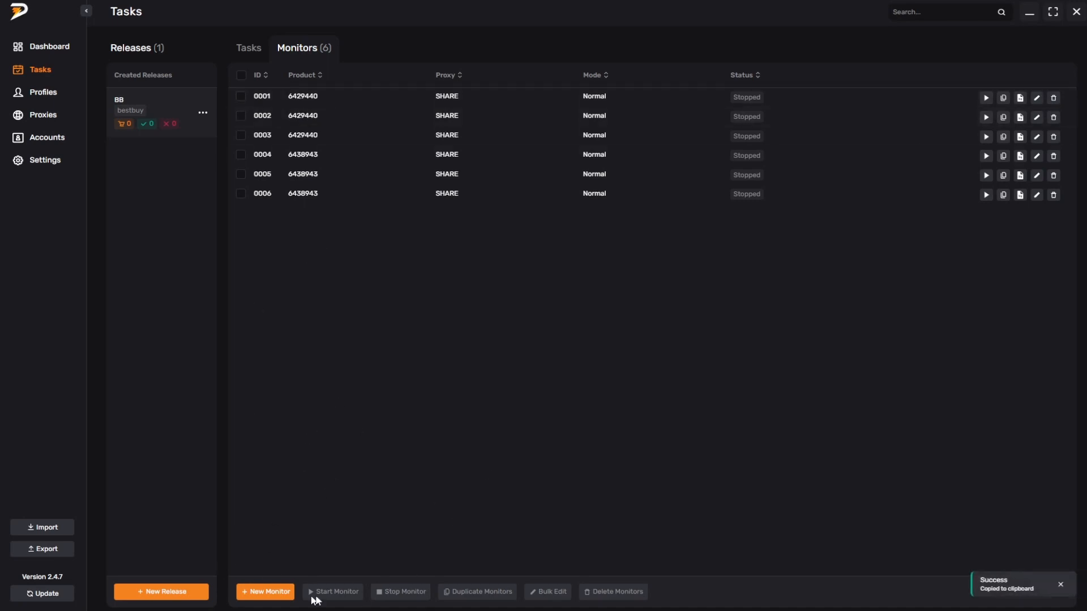
click(262, 592)
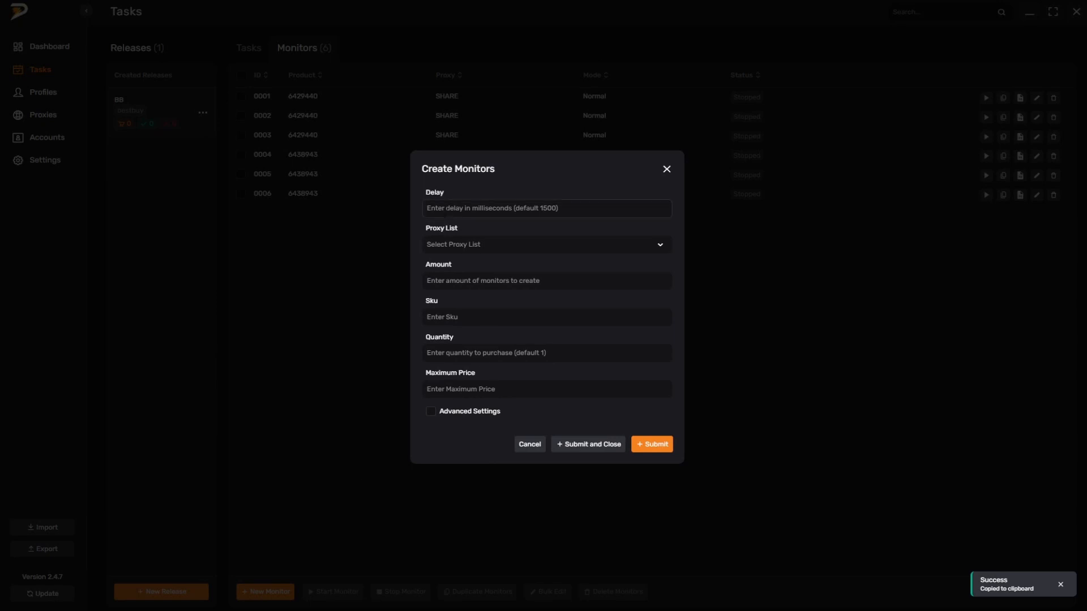
click(509, 216)
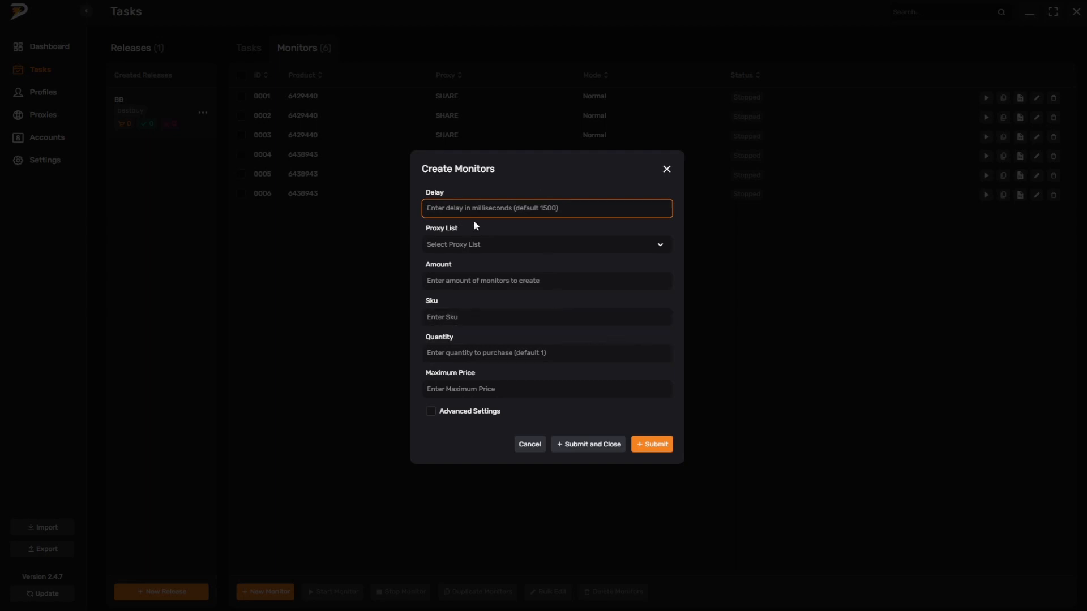
click(451, 244)
scroll(456, 317, down, 4)
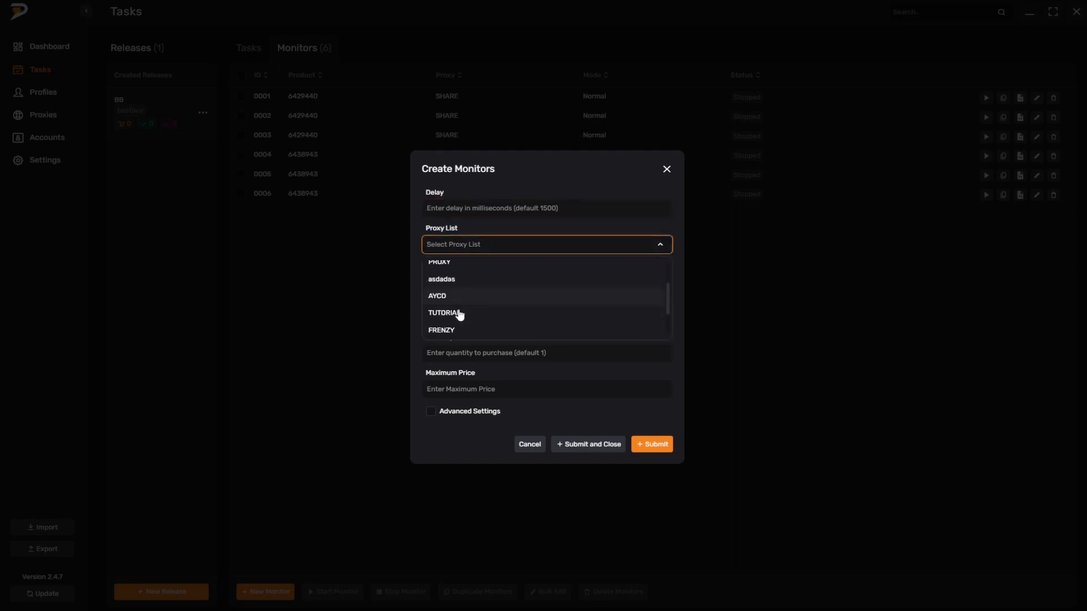
click(451, 310)
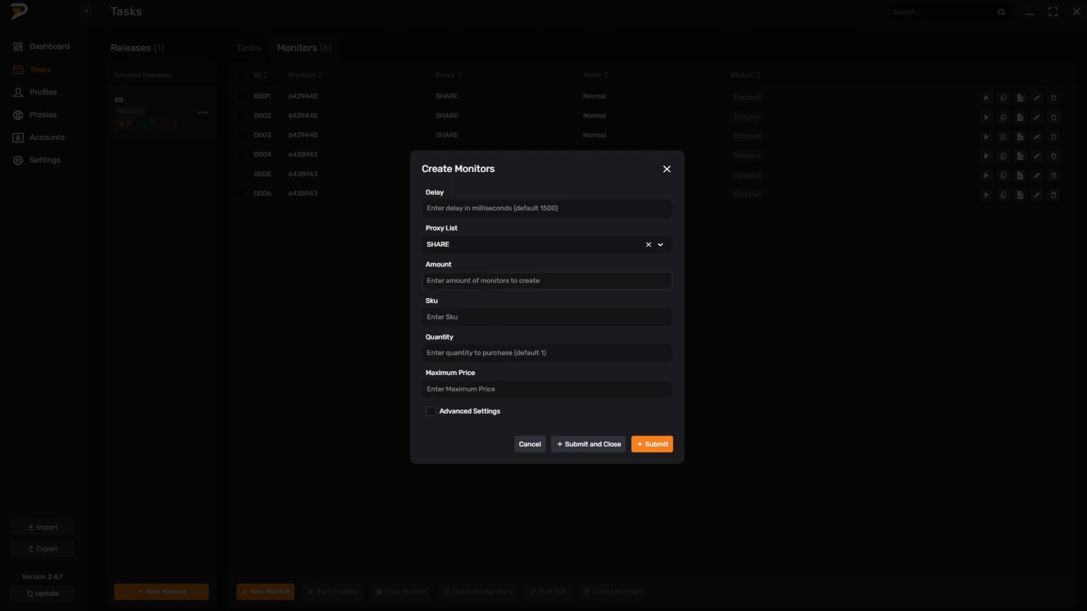
Step: Set the number of monitors to 5, paste 6429440 as the SKU and set the purchase quantity to 1
click(507, 286)
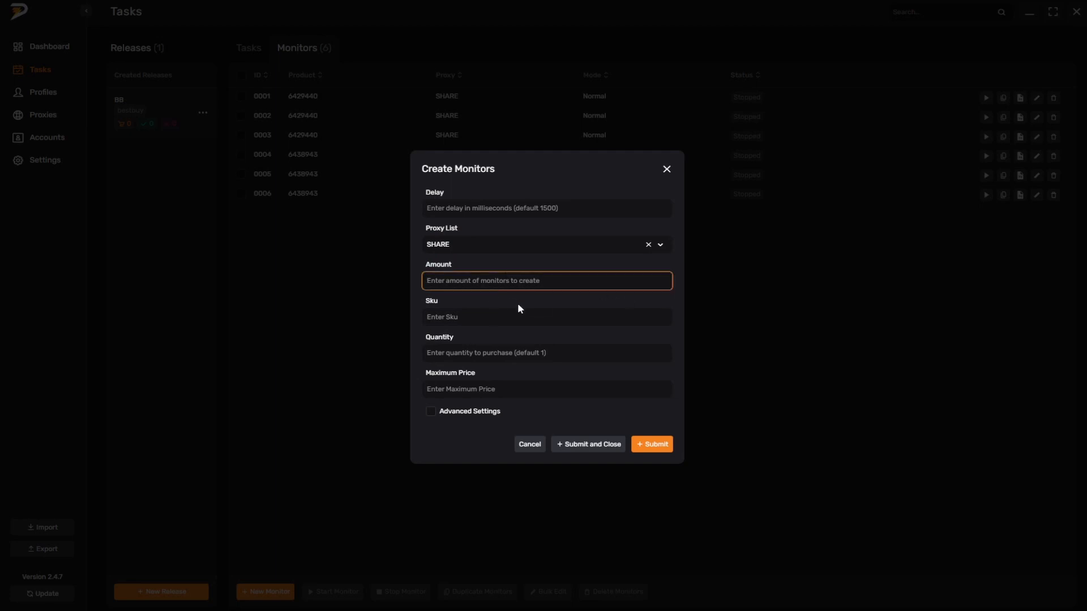
text(5)
click(461, 326)
key(ctrl+v)
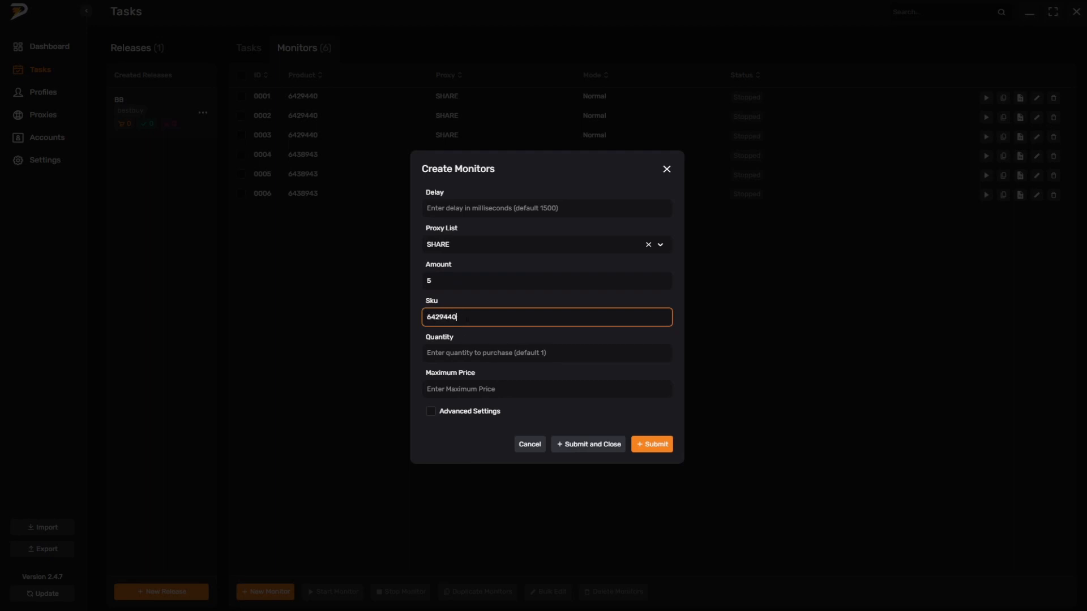
click(497, 351)
text(1)
Step: Set the maximum price to 900, create the monitors and close the form
click(499, 389)
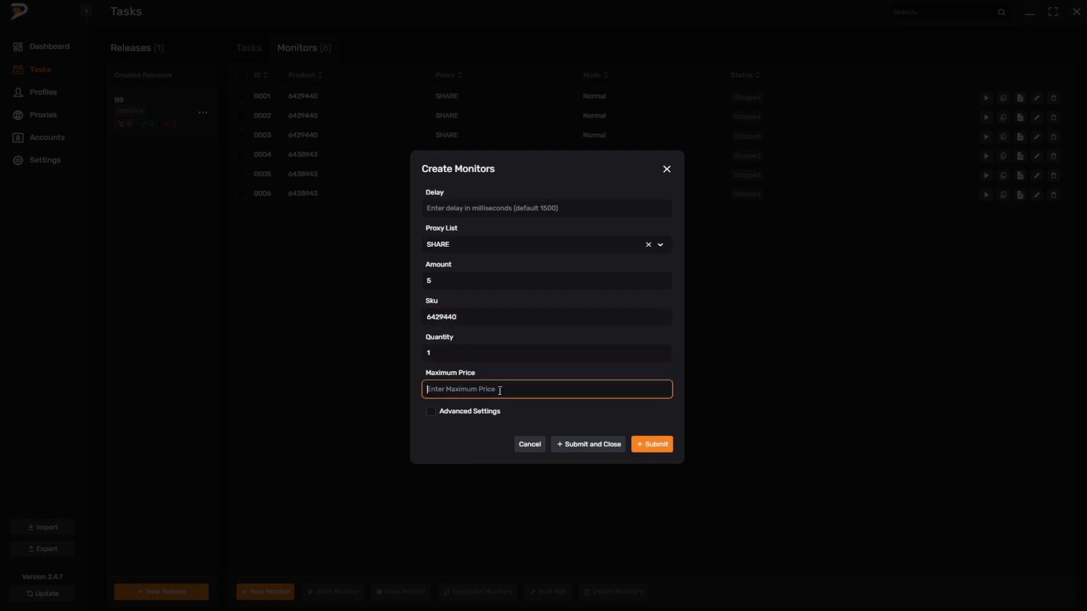
text(900)
click(527, 317)
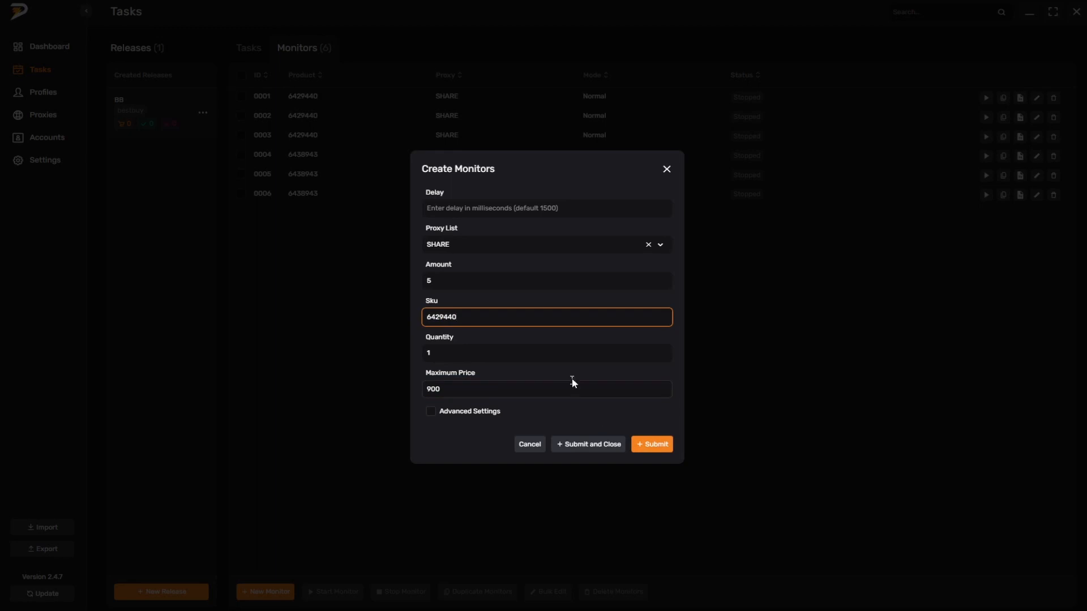
click(654, 448)
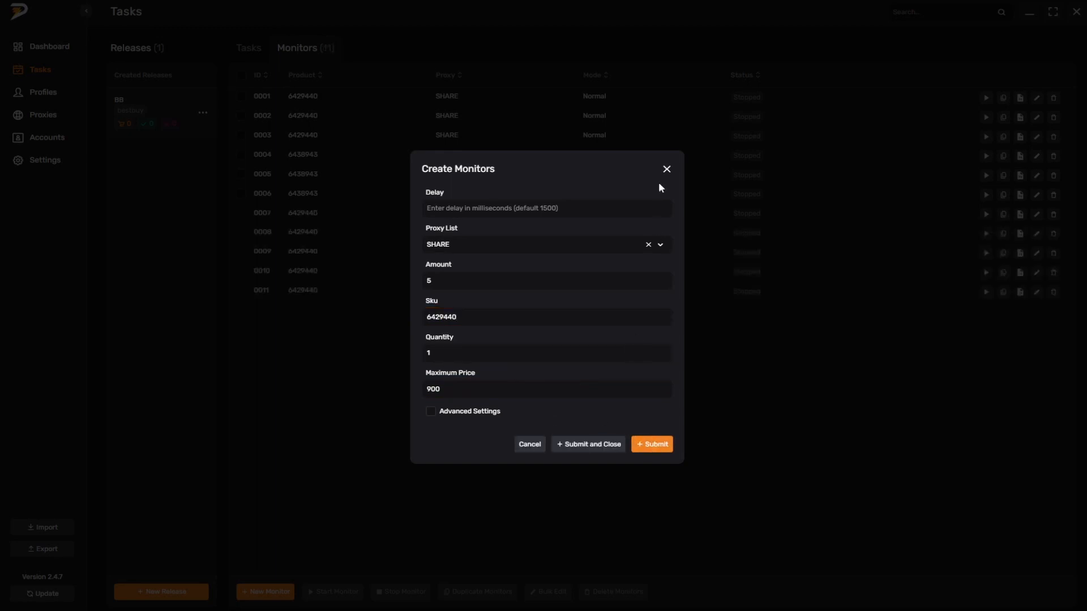
click(665, 170)
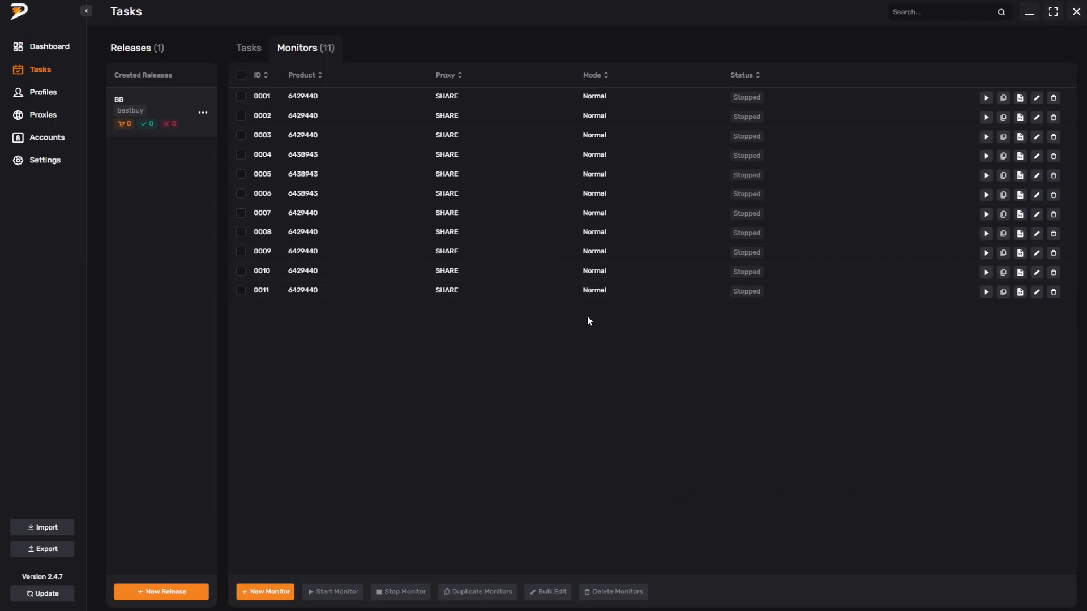
Step: Start the five newly created monitors, 0007 through 0011, one by one
click(986, 292)
click(986, 272)
click(986, 253)
click(986, 234)
click(986, 214)
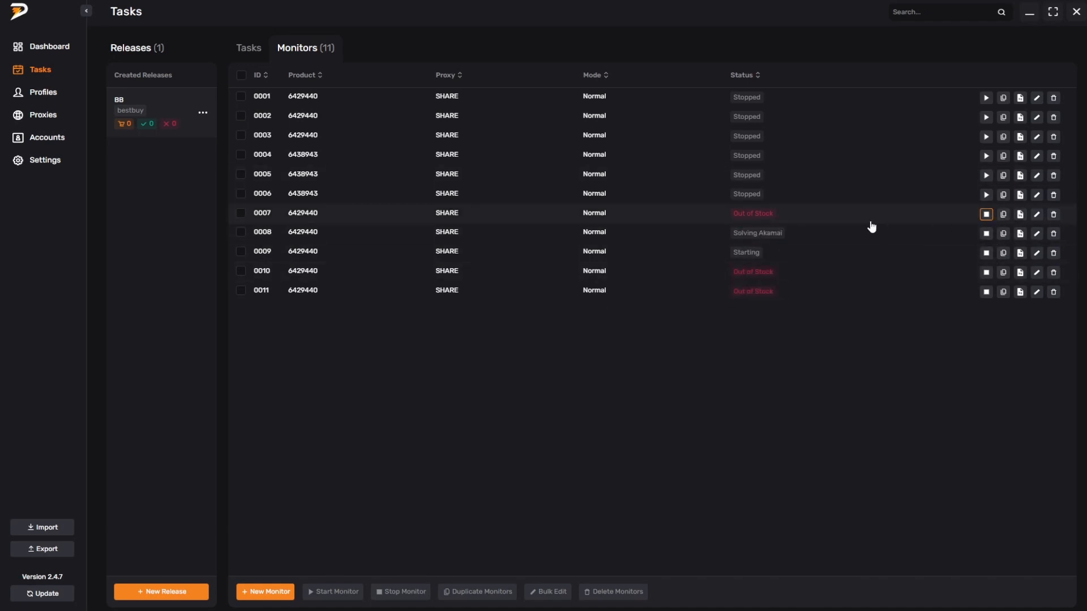
Step: Run monitor 0006 for product 6438943 briefly and stop it, along with all the other monitors
click(986, 196)
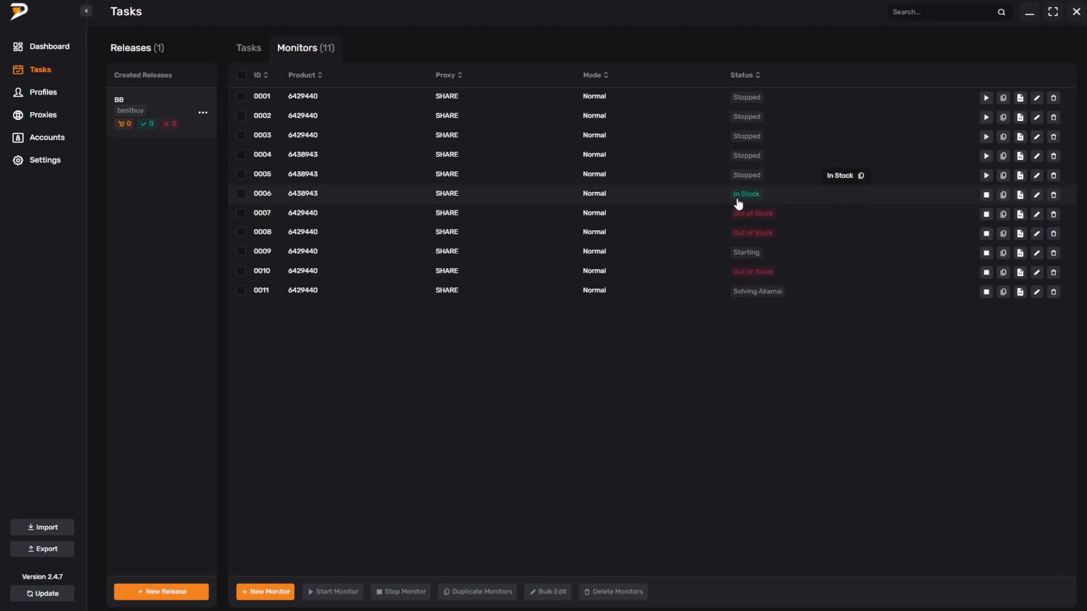
click(986, 195)
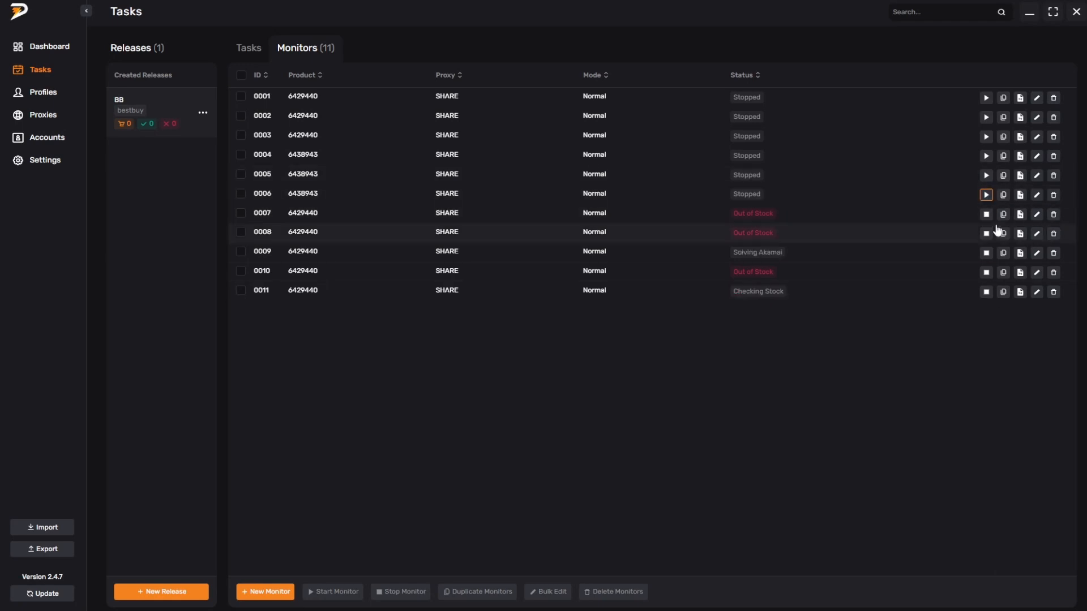
click(242, 76)
click(408, 592)
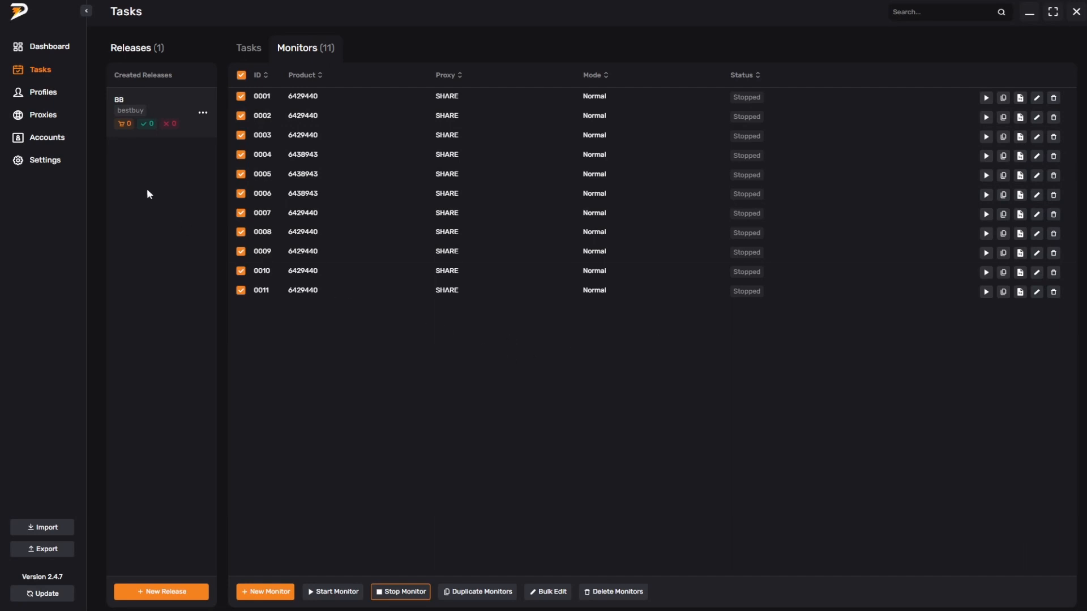
Step: Begin adding a Best Buy account in Auto2FA mode, entering a sample username, password, auth code and proxy as the credentials
click(42, 139)
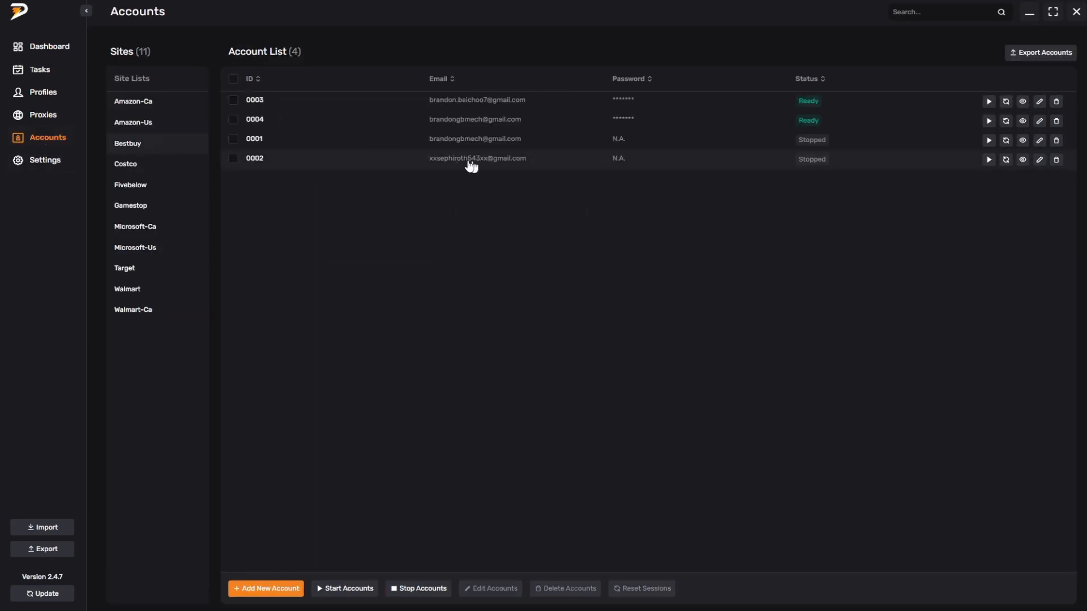
click(293, 595)
click(461, 233)
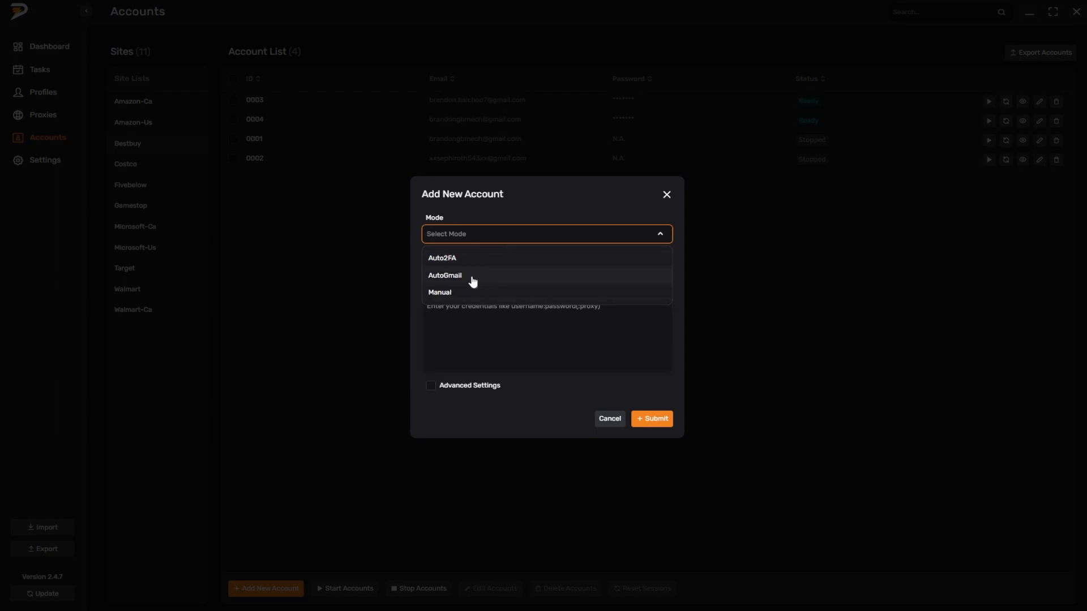
click(440, 259)
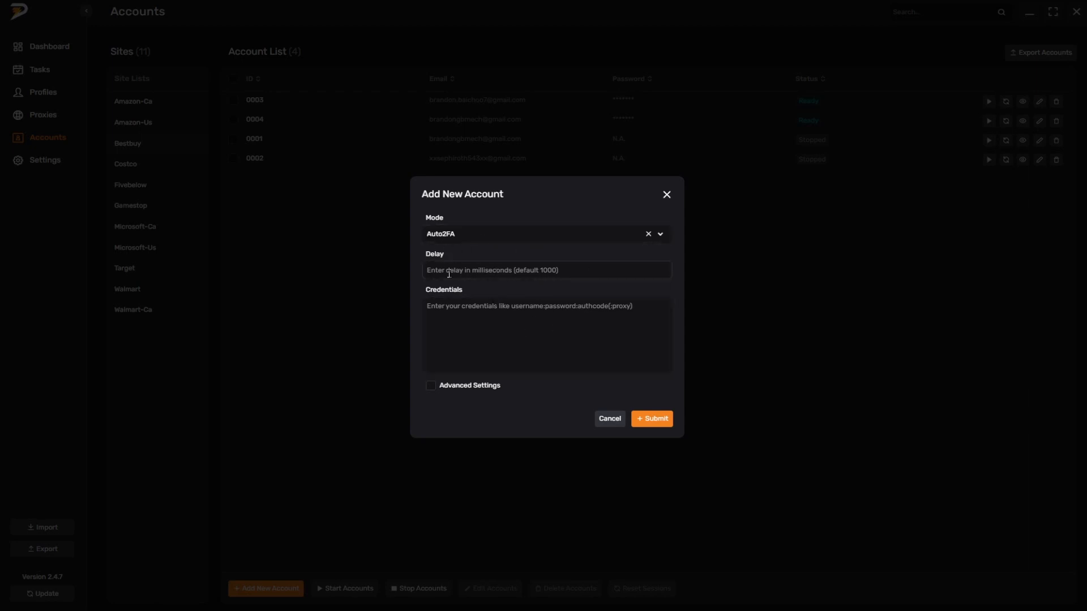
click(469, 319)
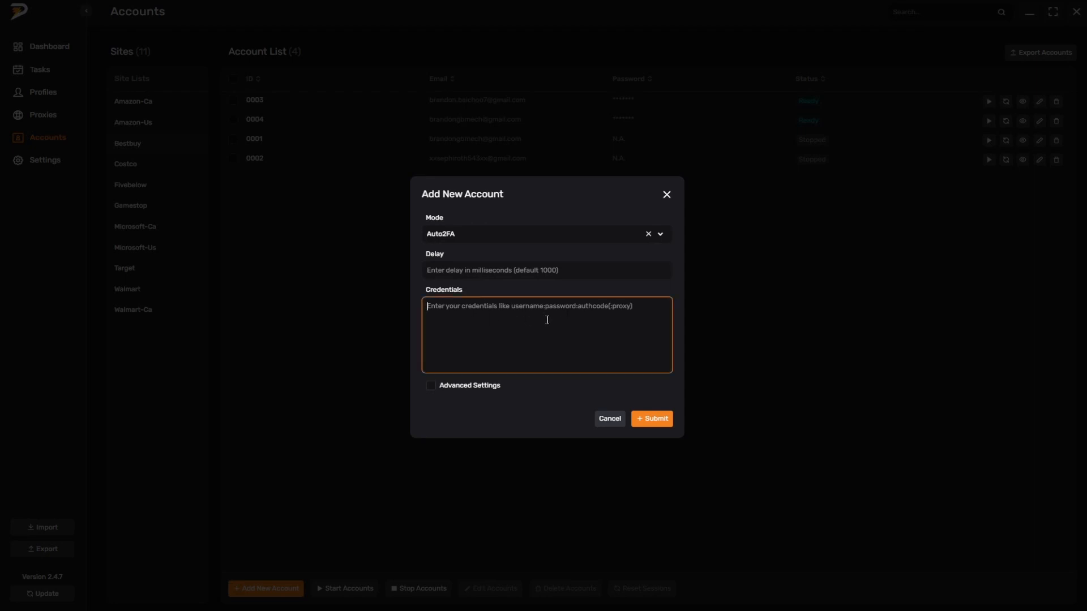
text(user:pass:auth:proxy)
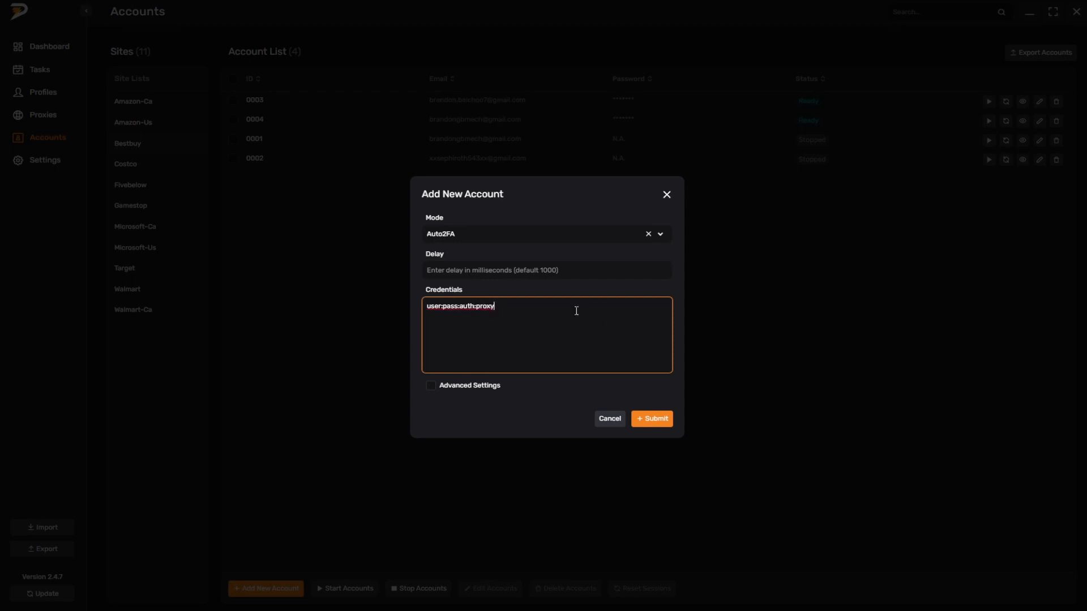
Step: Highlight the sample Auto2FA credentials and delete them from the new account form
drag(576, 310, 406, 304)
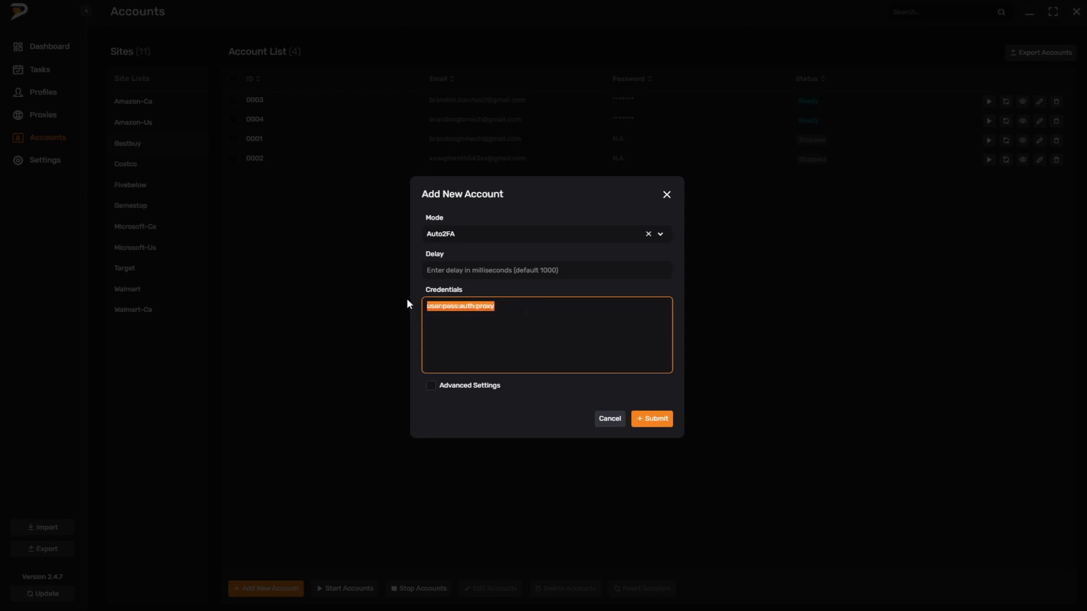
click(578, 318)
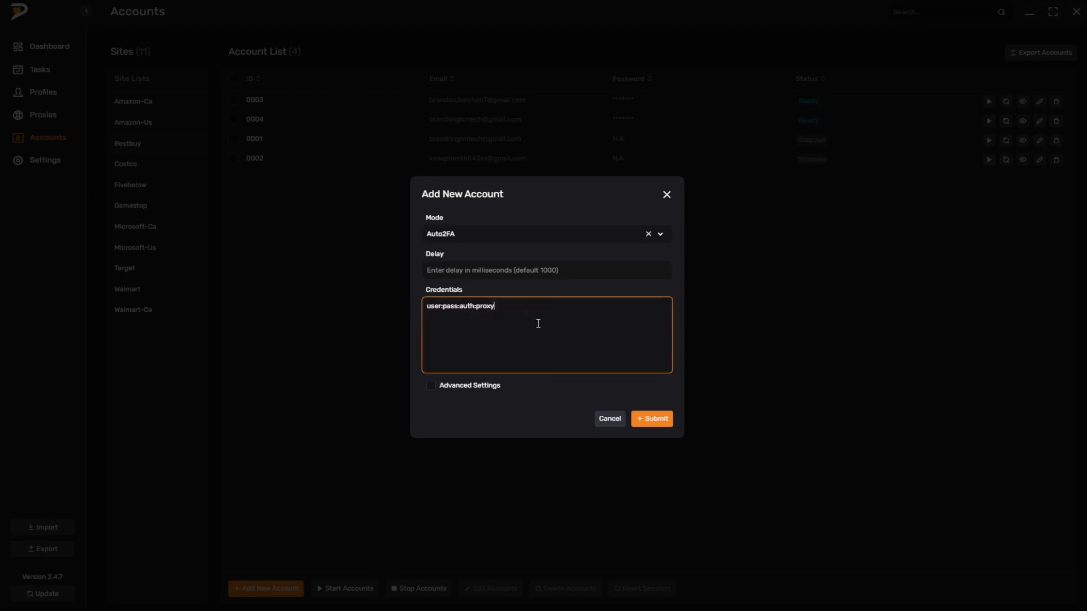
drag(539, 323, 398, 303)
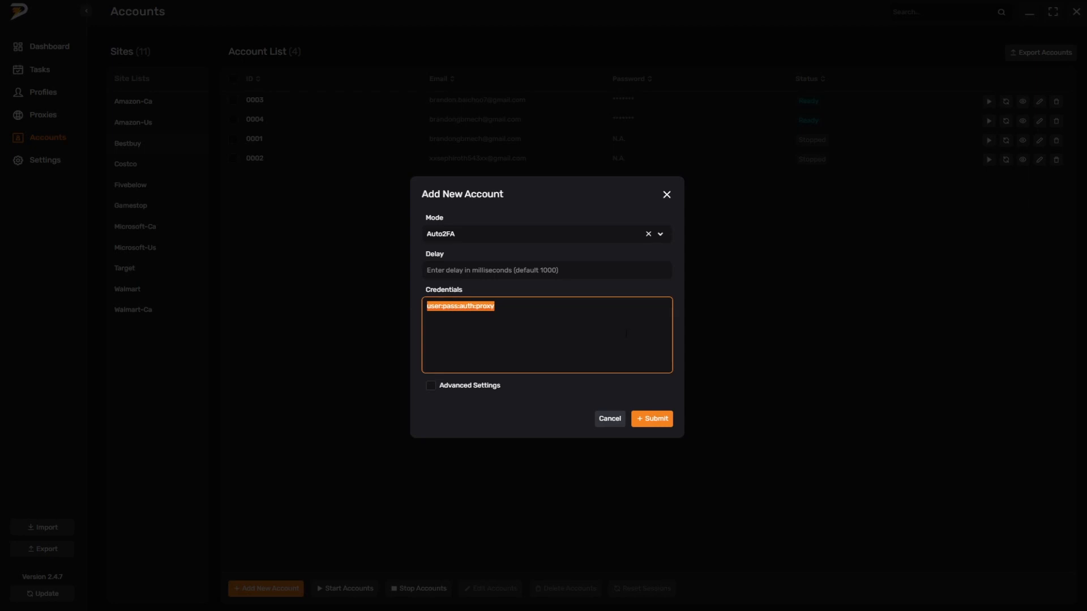
key(BackSpace)
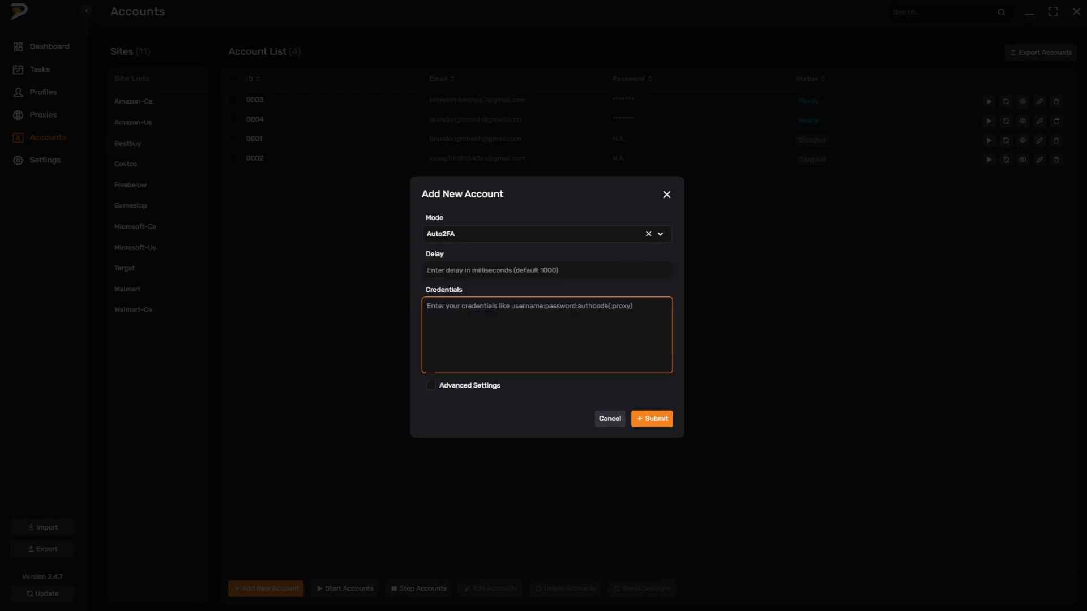
Step: Switch the account mode to AutoGmail with automatic Google login enabled, and enter a sample username, Best Buy password, Google password and proxy
click(622, 235)
click(461, 277)
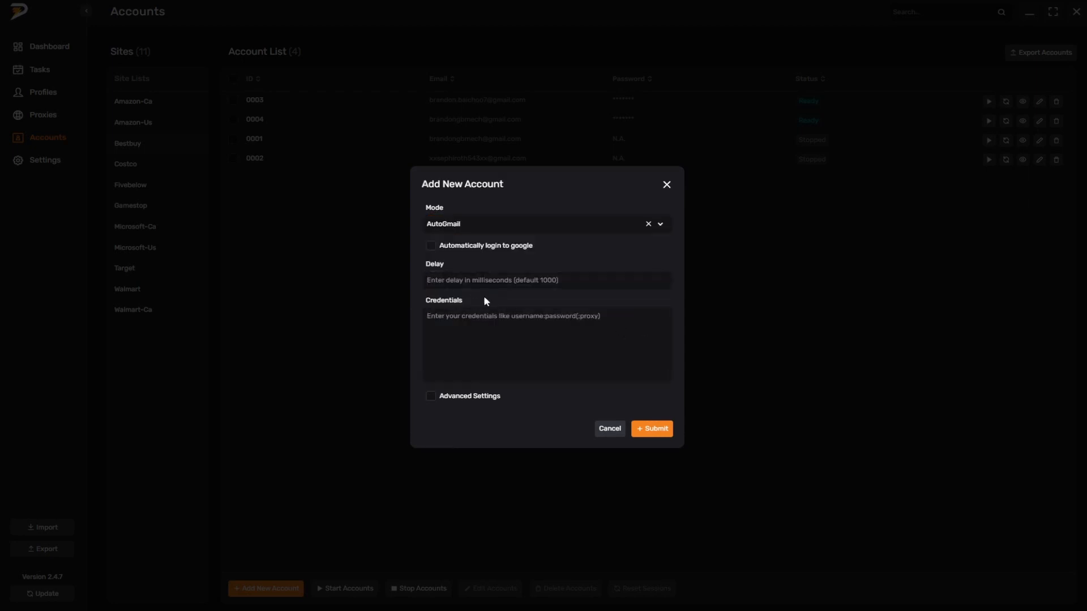
click(432, 248)
click(440, 249)
click(430, 249)
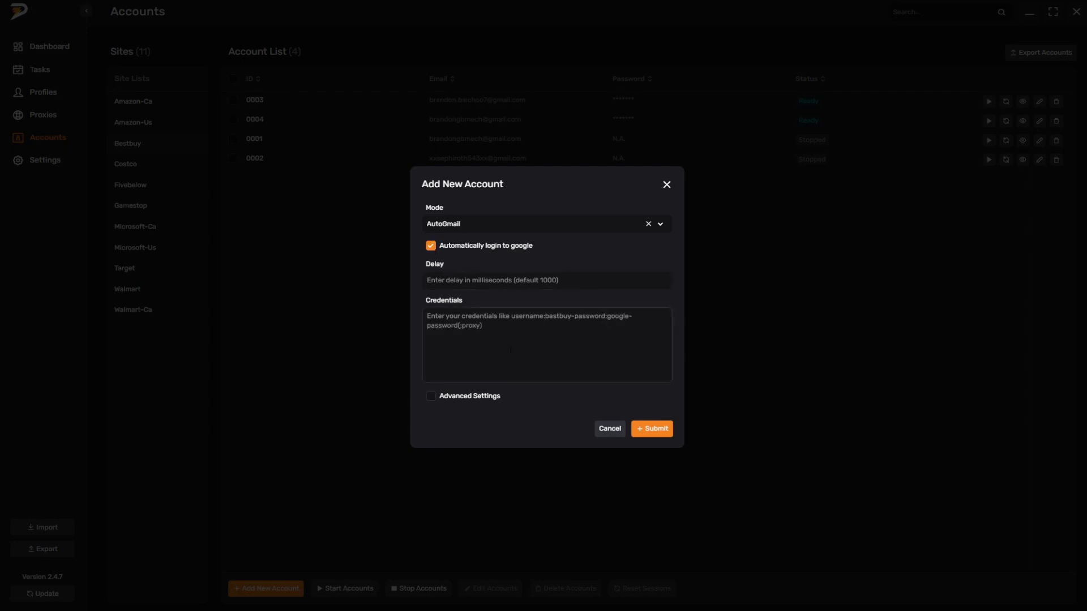
click(507, 332)
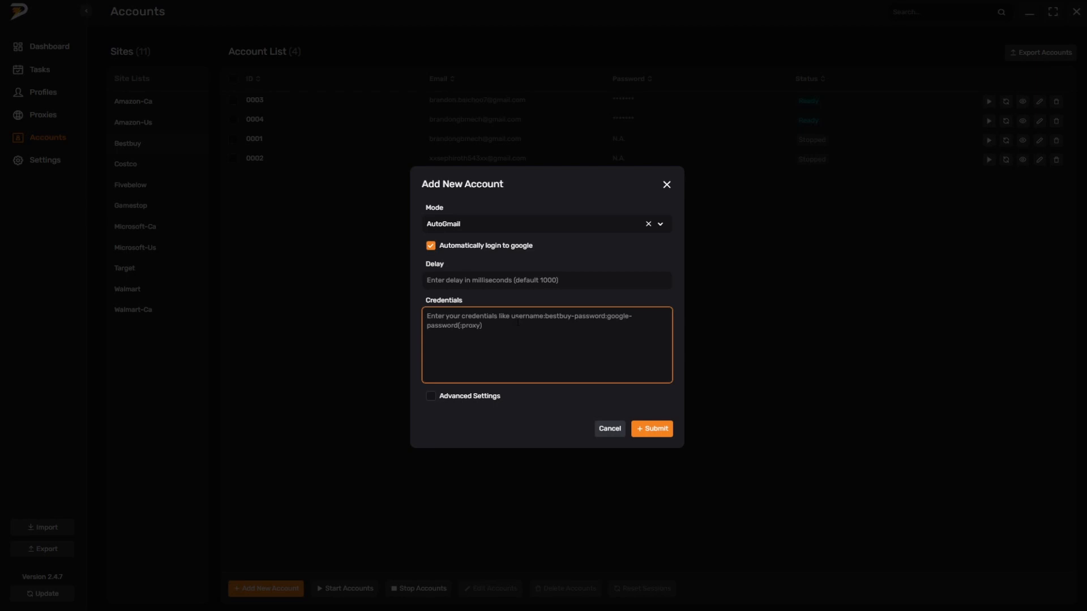
text(bbuser:pass:gpass:proxy)
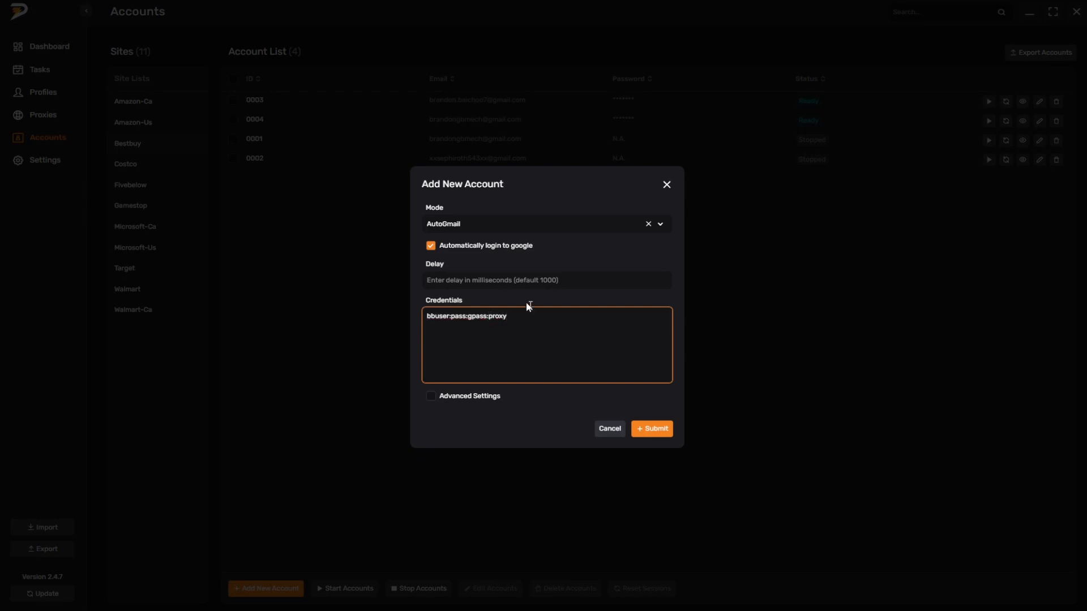
Step: Highlight and delete the sample AutoGmail credentials, and cancel adding the new account
drag(529, 316, 404, 313)
click(548, 315)
drag(546, 315, 406, 314)
click(543, 317)
drag(543, 317, 404, 331)
click(544, 326)
click(537, 329)
drag(595, 340, 400, 322)
click(537, 322)
drag(538, 322, 406, 315)
click(547, 321)
drag(531, 328, 394, 310)
key(BackSpace)
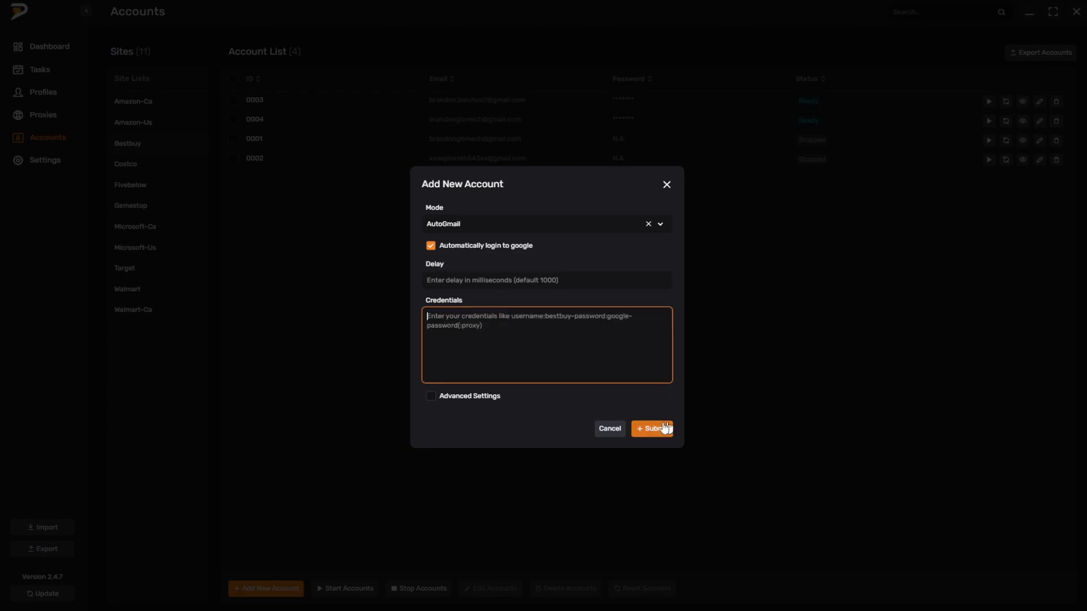
click(611, 429)
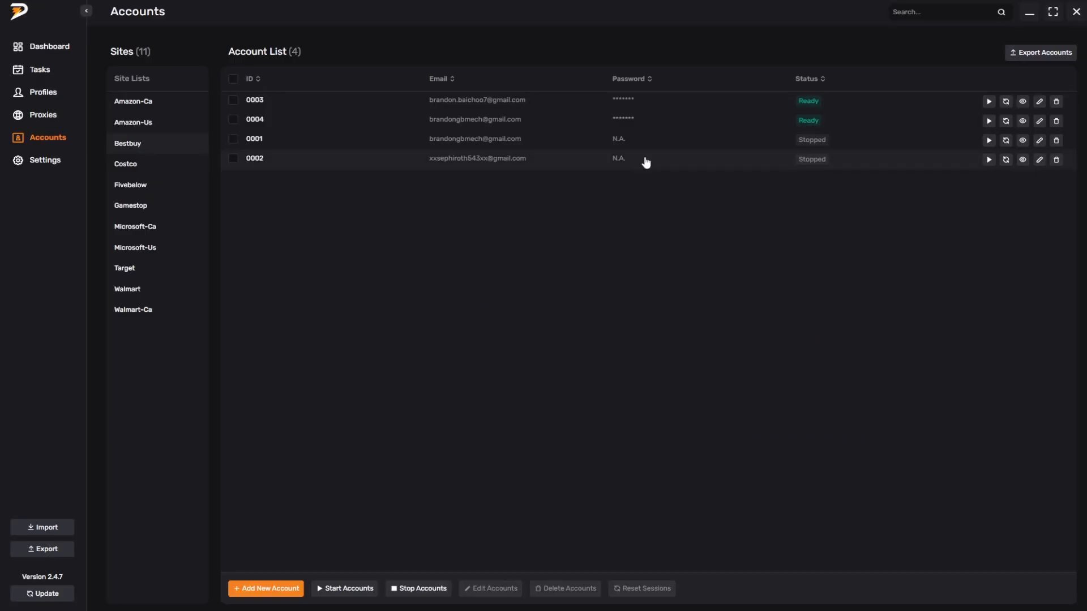
Step: Reset the sessions of the first two Best Buy accounts in the list and start each of them
click(1006, 103)
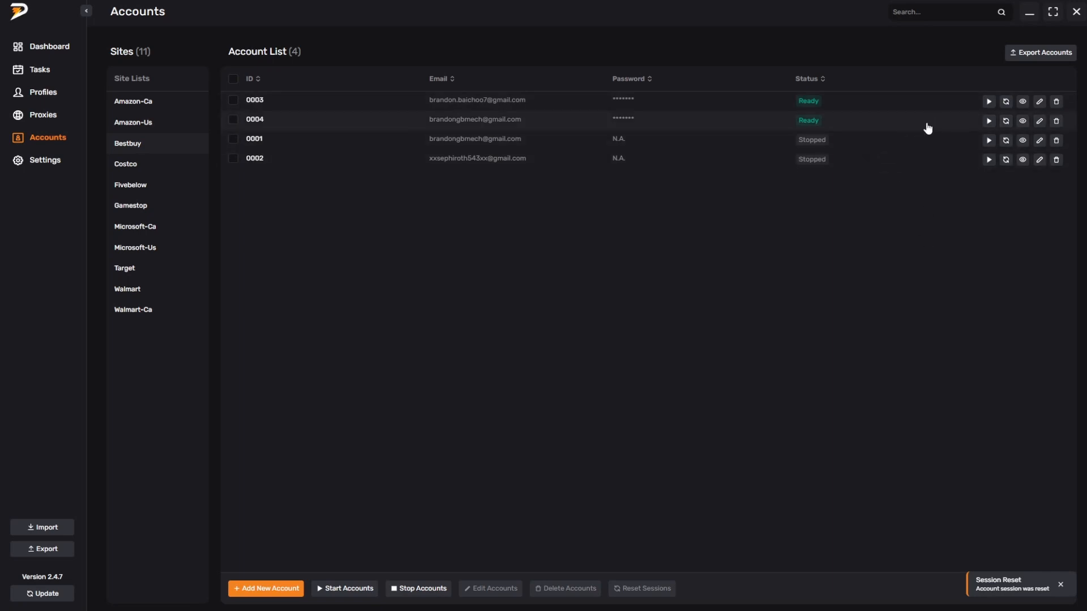
click(989, 103)
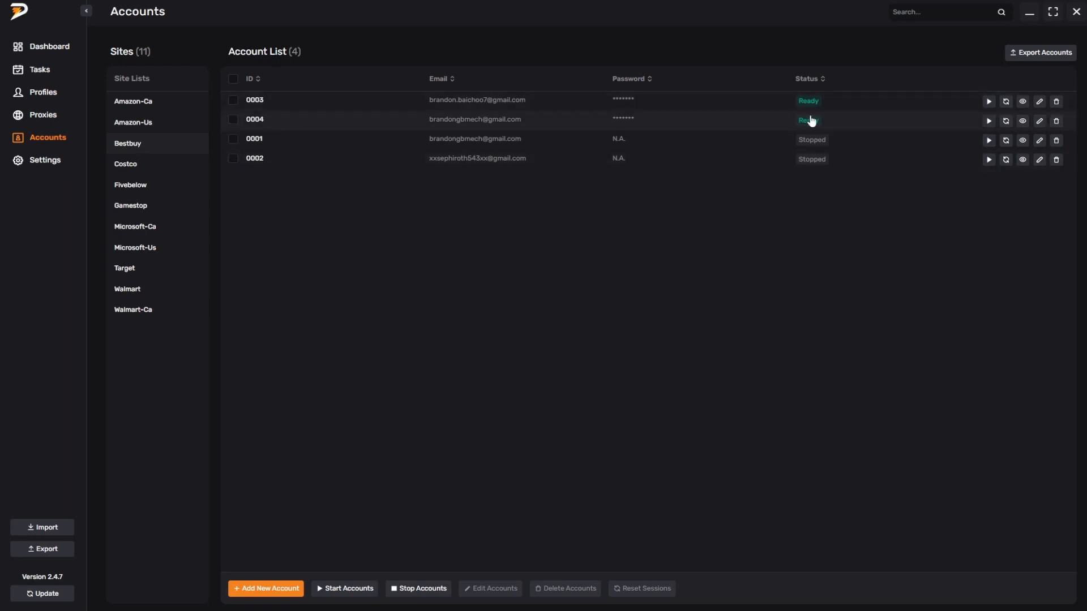
click(1006, 121)
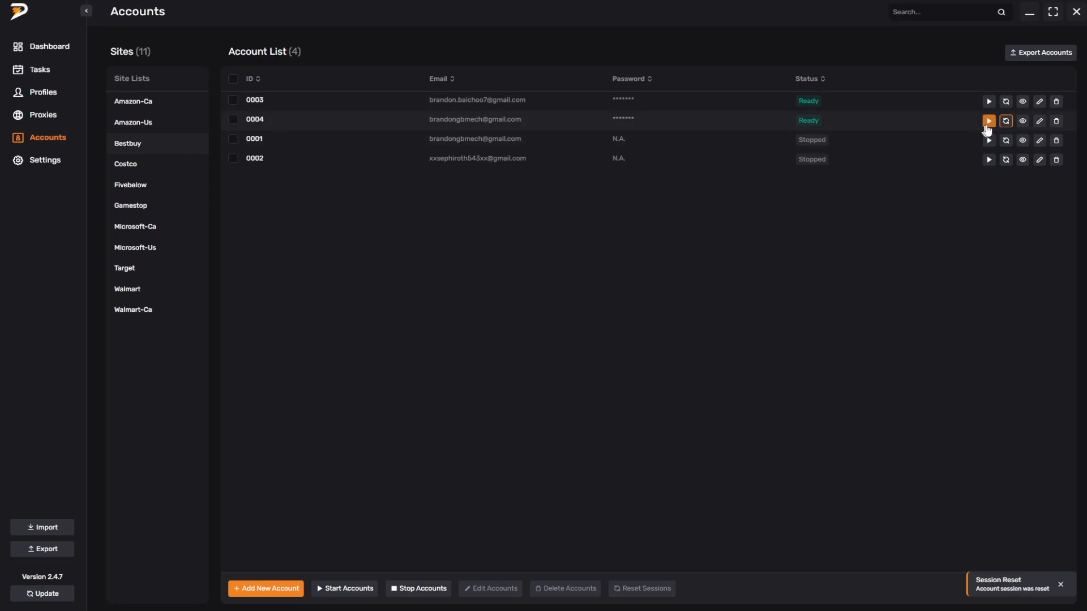
click(989, 121)
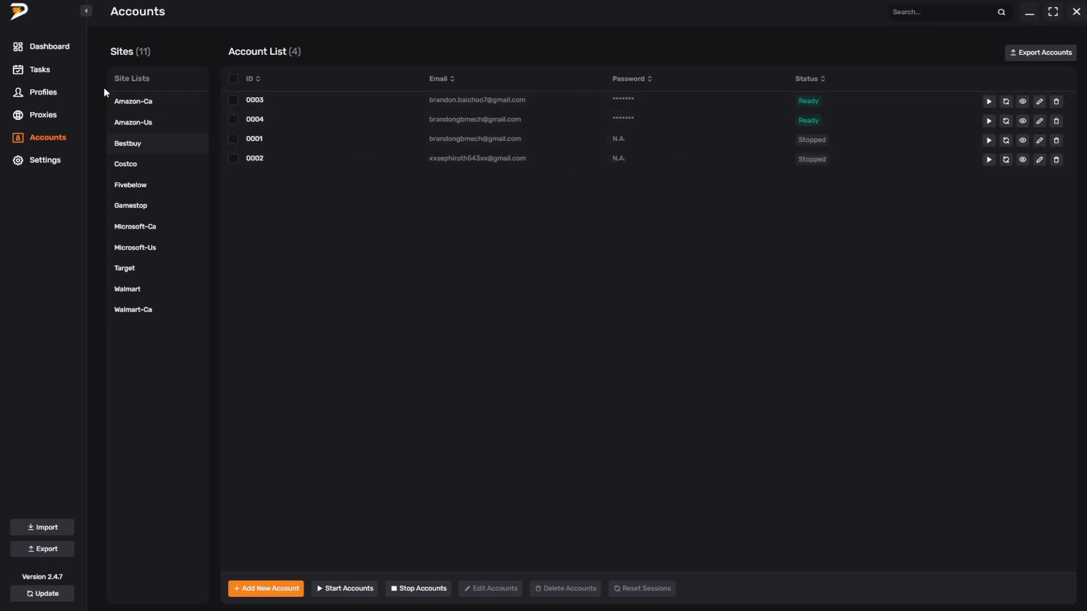
Step: Begin creating tasks for the BB release in Account-Pickup mode and select the last two accounts offered
click(36, 72)
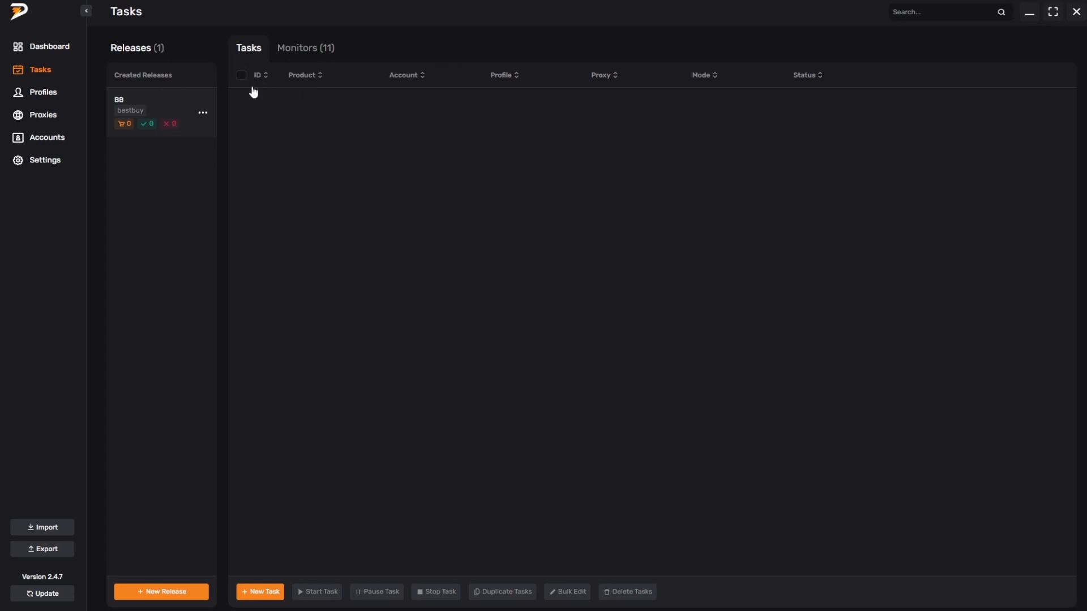
click(262, 589)
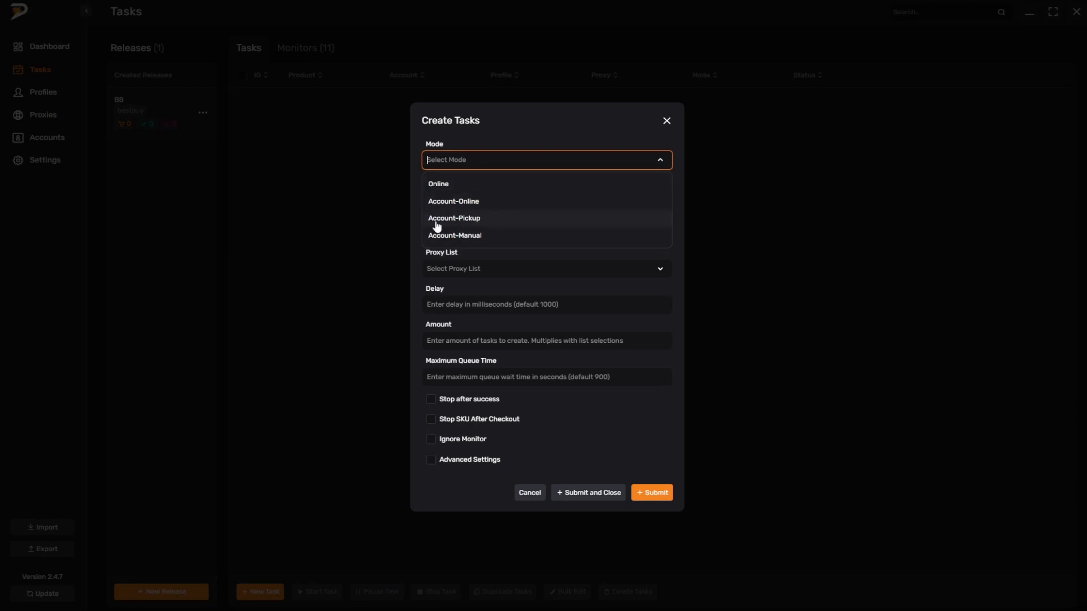
click(476, 226)
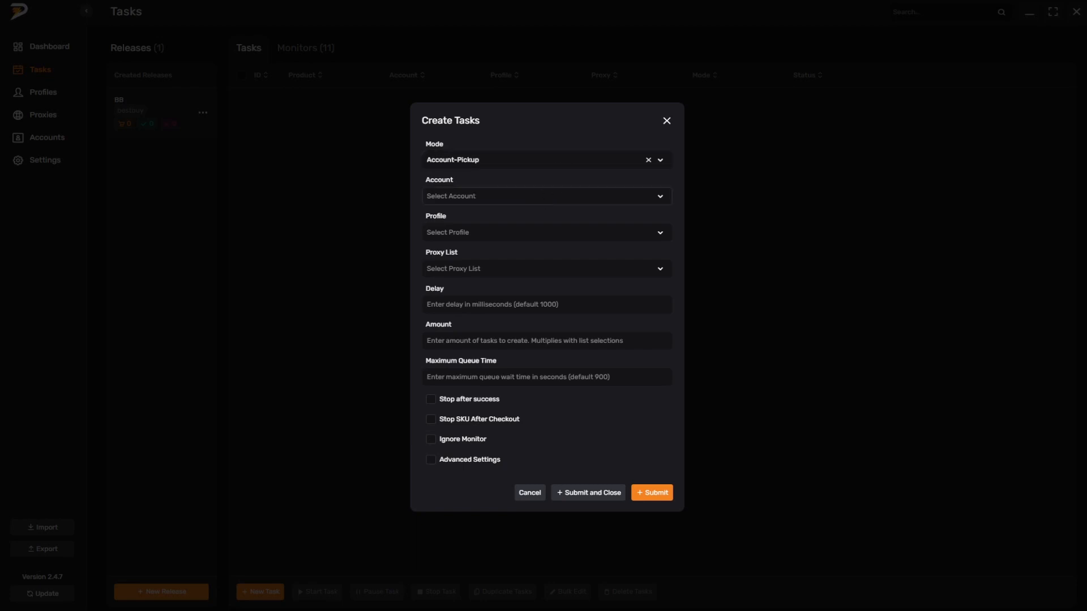
click(539, 200)
click(433, 268)
click(433, 285)
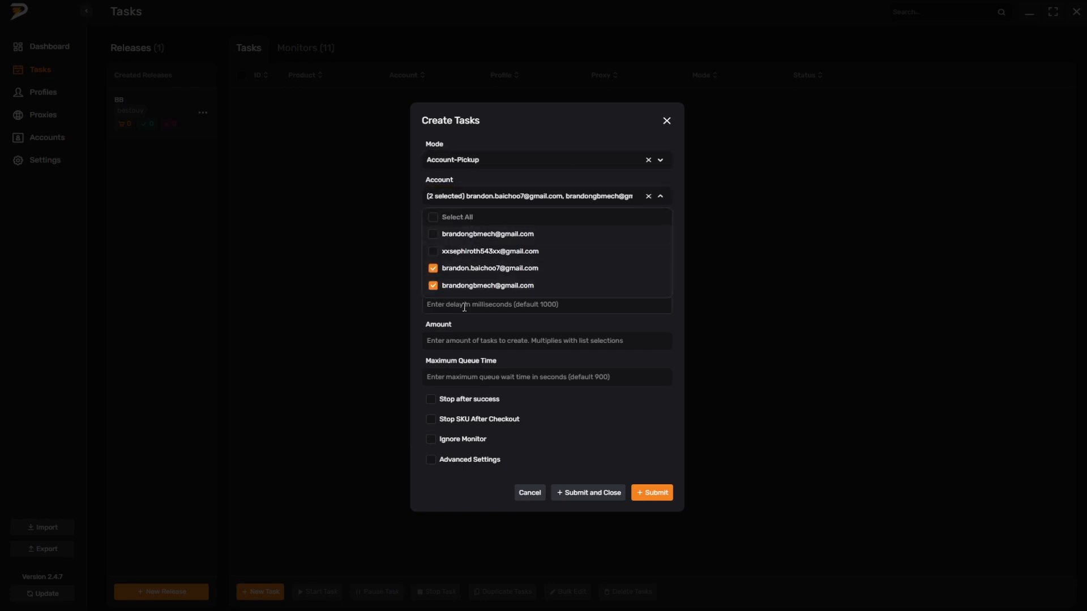
click(440, 303)
Step: Assign profile B7 from the BB profile group to the new tasks
click(478, 229)
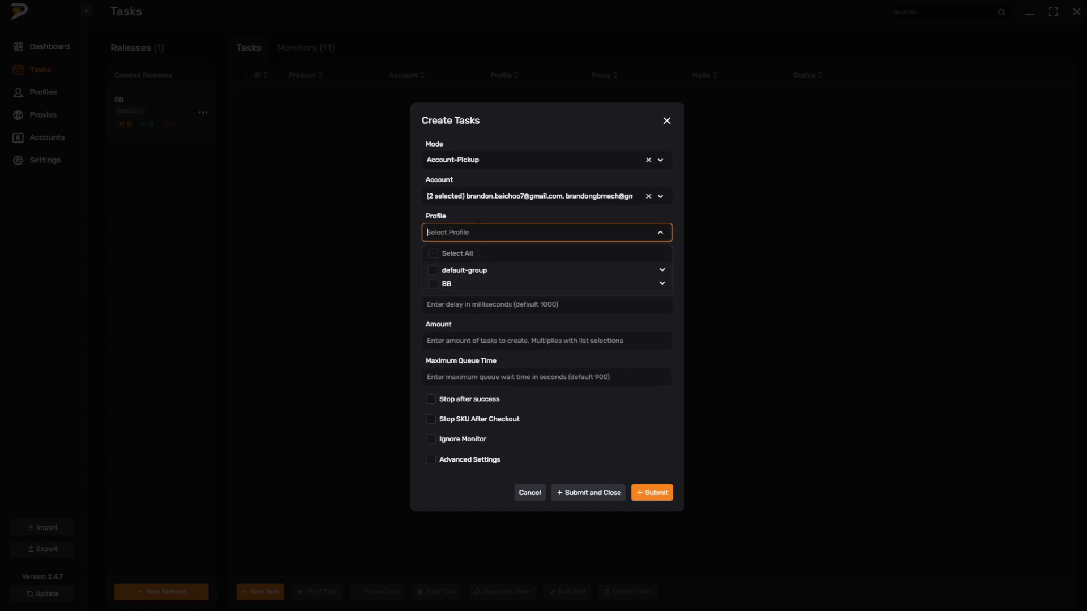
click(661, 285)
click(447, 300)
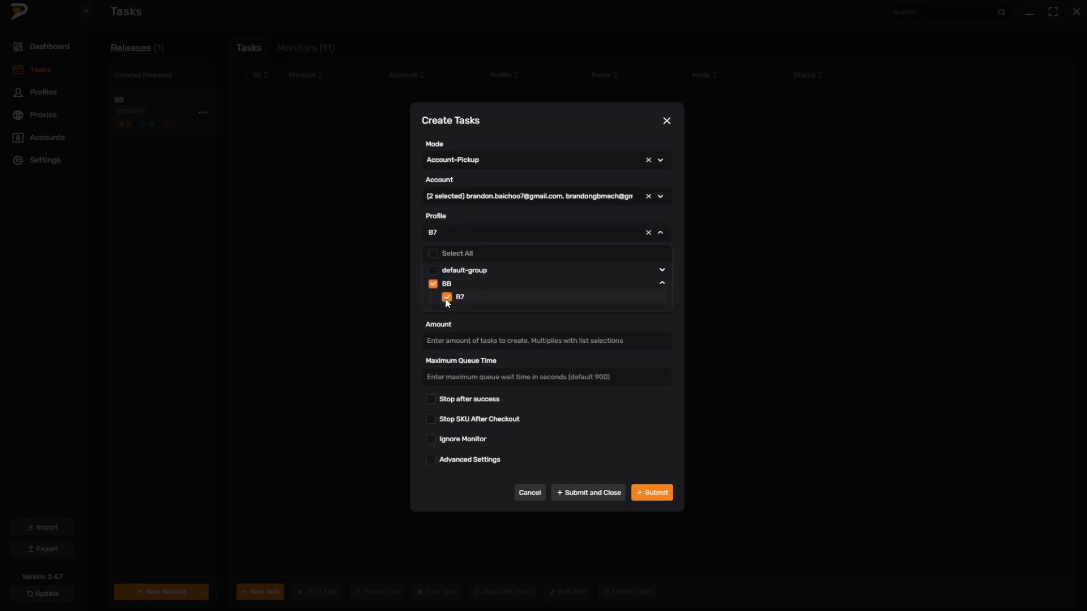
click(541, 334)
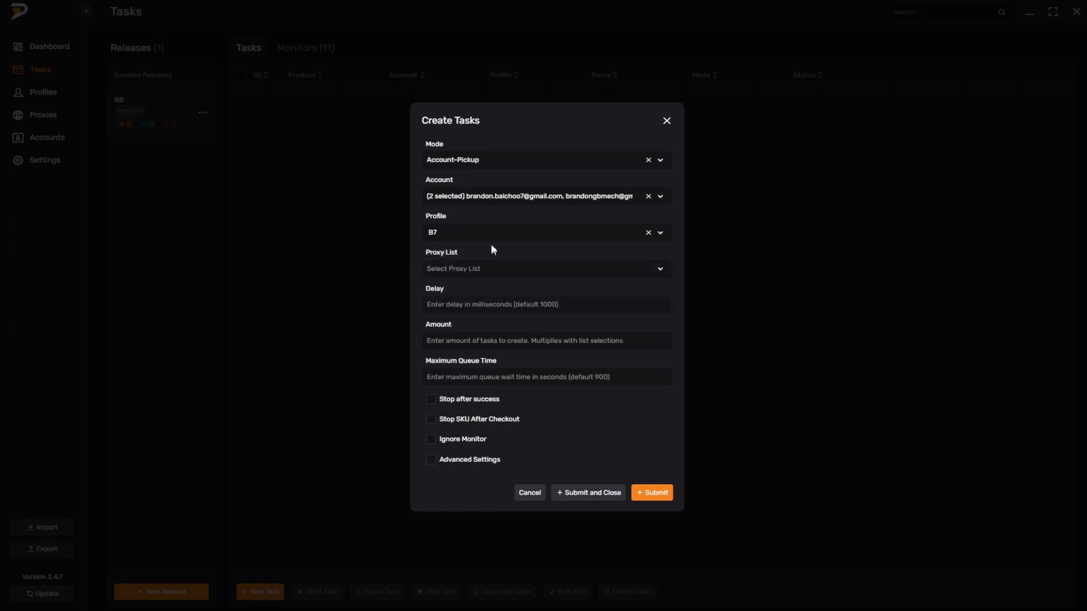
Step: Deselect the second chosen account for the new tasks and set their proxy list to RAZE
click(510, 195)
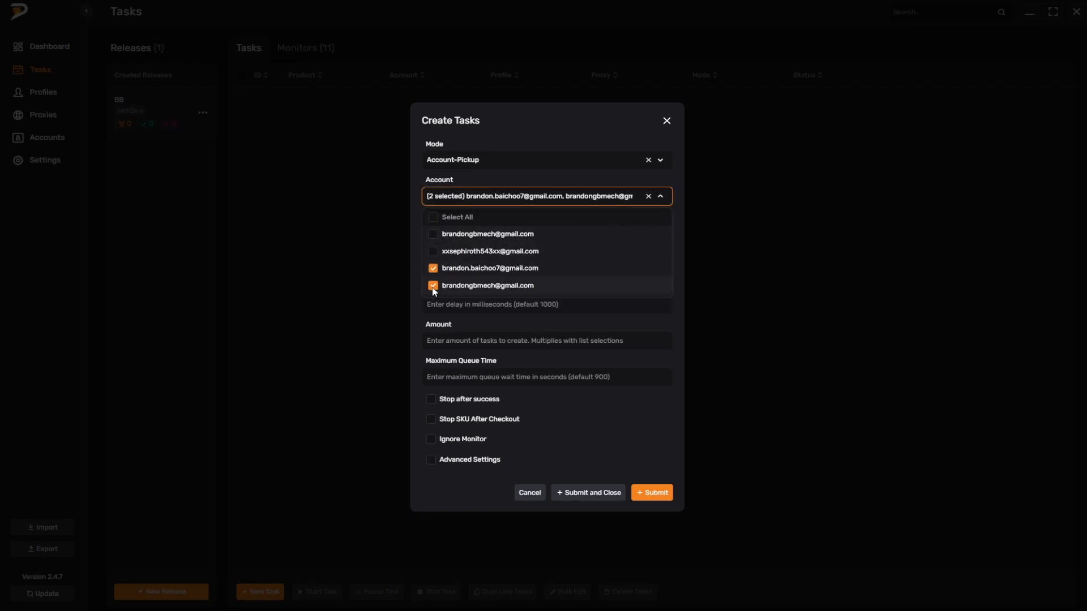
click(433, 285)
click(596, 319)
click(456, 271)
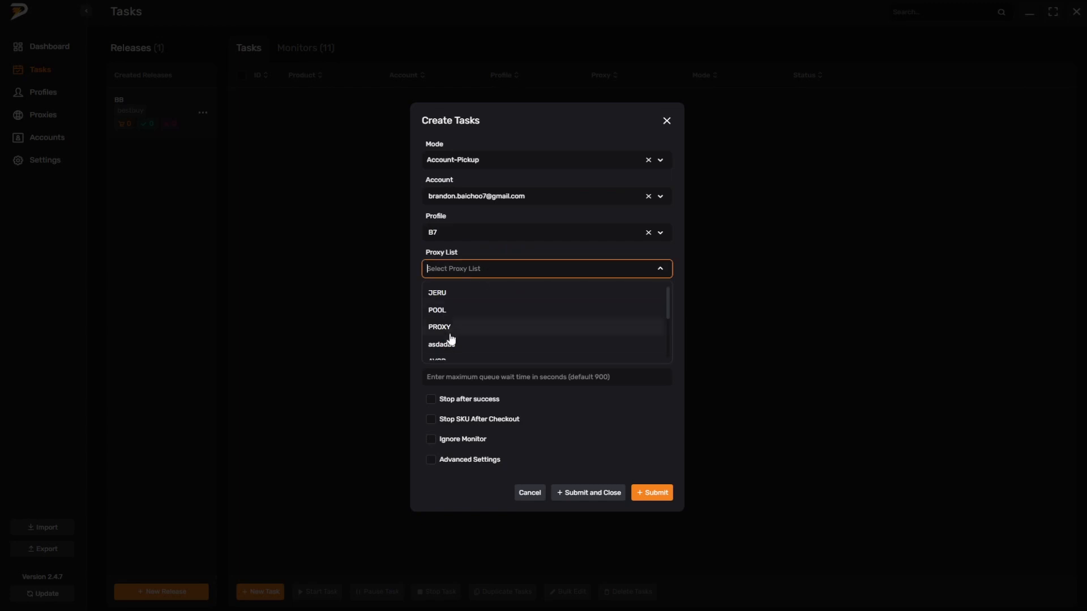
scroll(453, 343, down, 2)
click(455, 352)
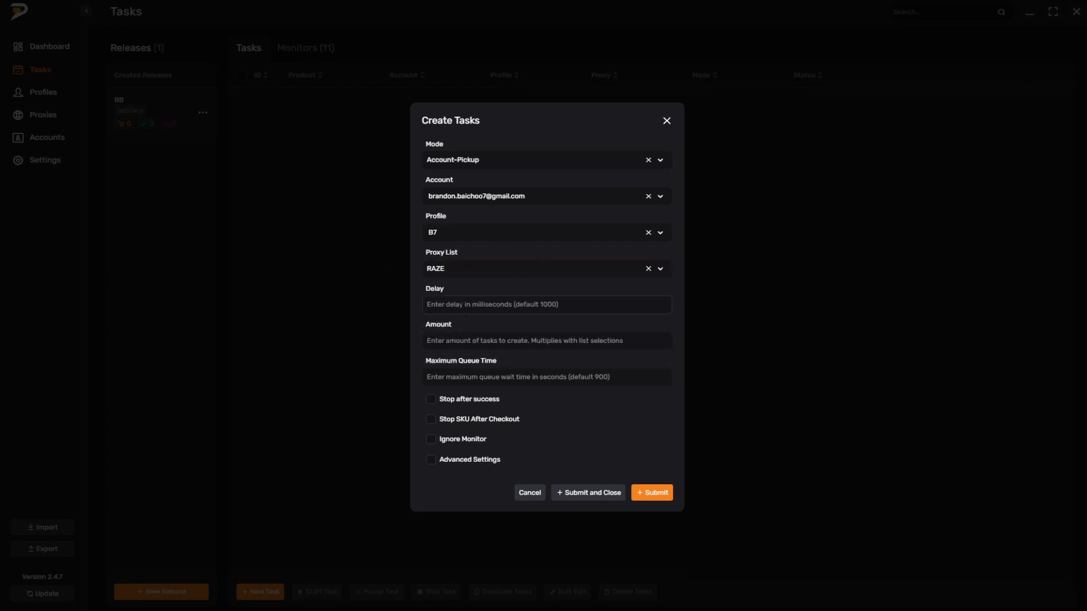
Step: Set the task amount to 3, enable Stop after success and Stop SKU After Checkout, submit the tasks and close the form
click(466, 306)
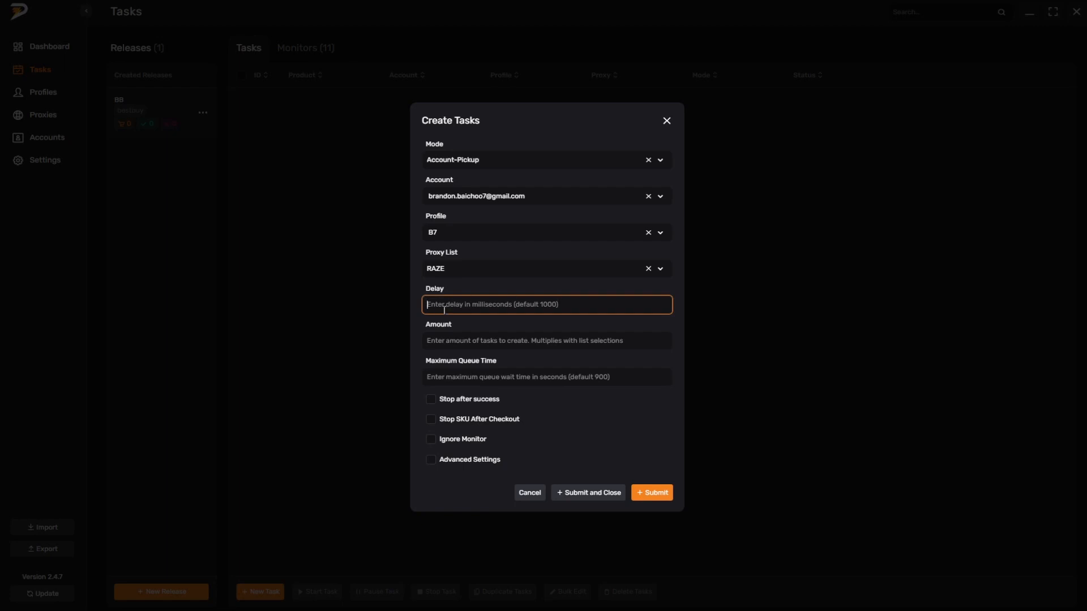
click(499, 343)
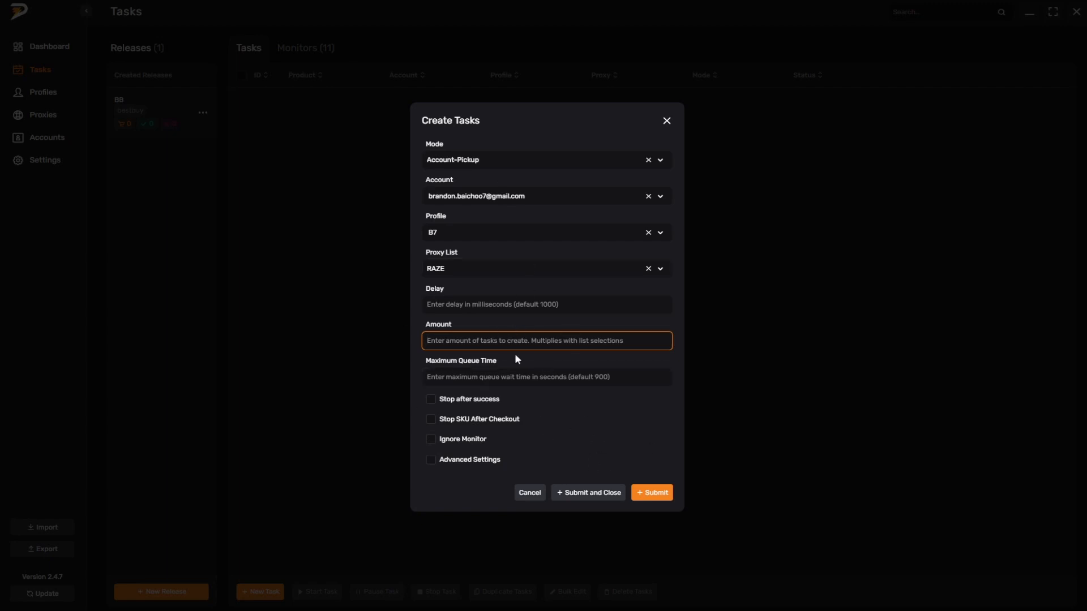
text(3)
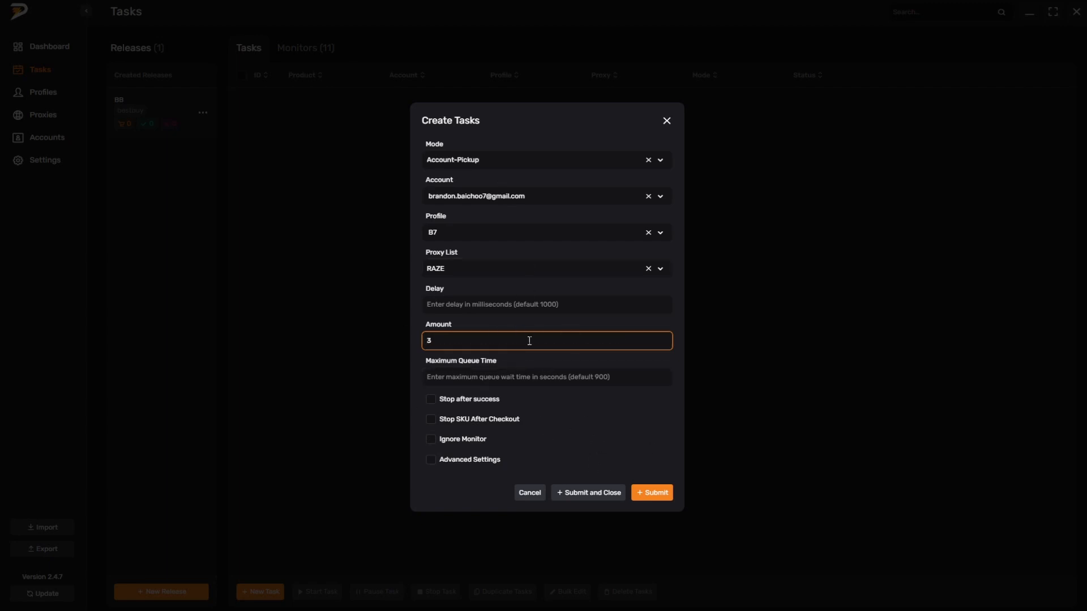
click(485, 384)
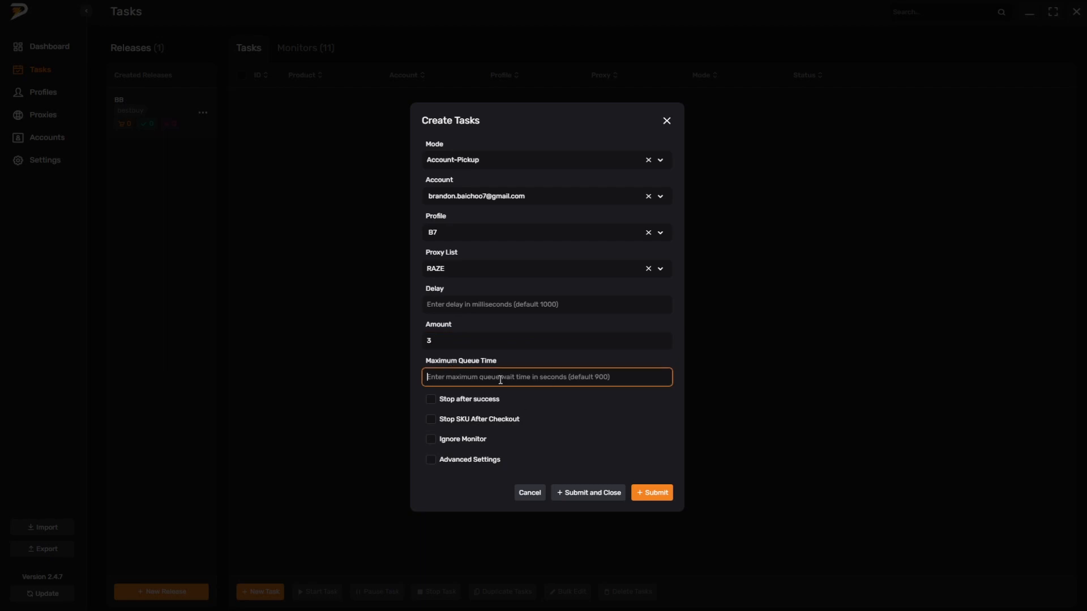
click(431, 400)
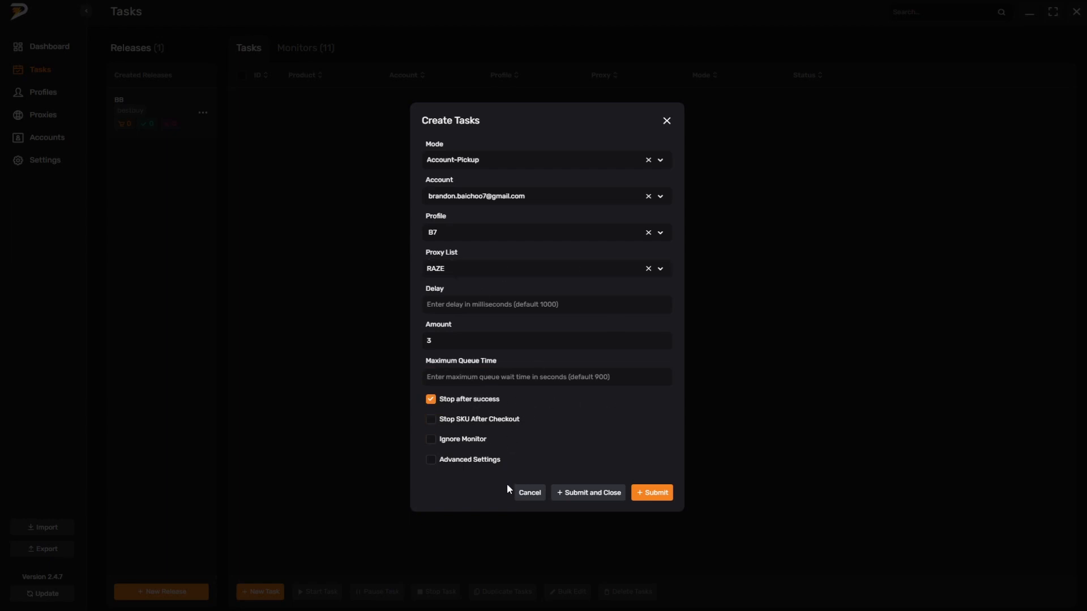
click(432, 420)
click(654, 496)
click(666, 123)
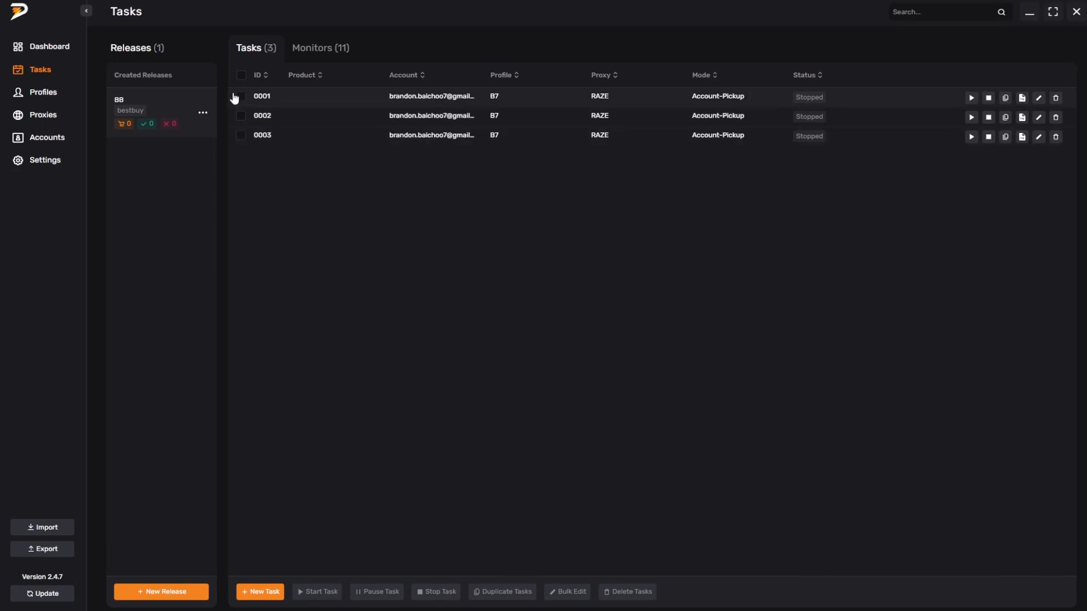
Step: Start all three tasks, start monitor 0005 for SKU 6438943, and return to the task list
click(242, 75)
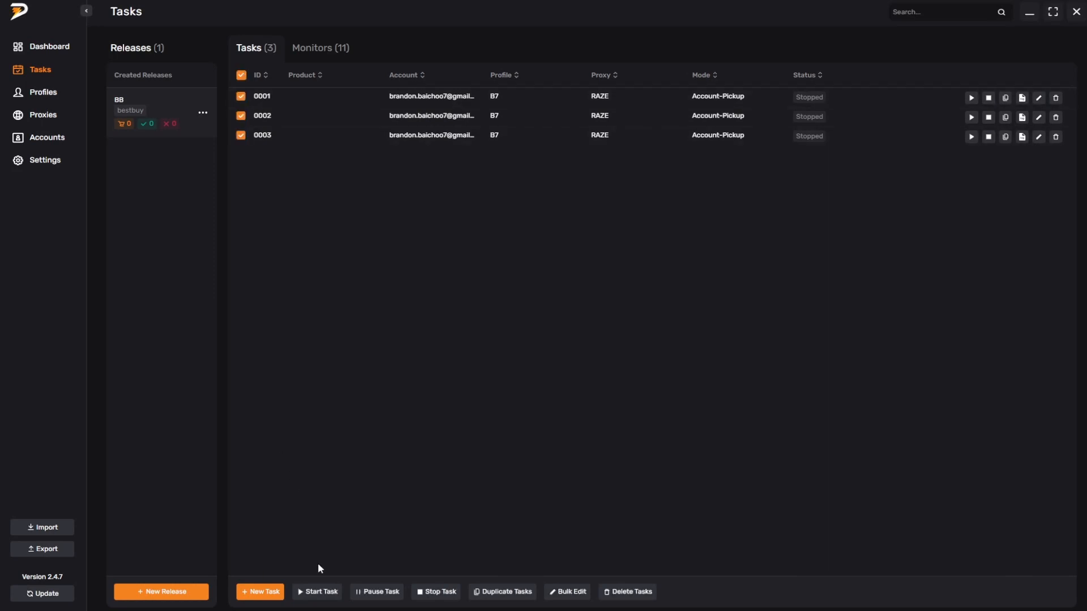
click(317, 591)
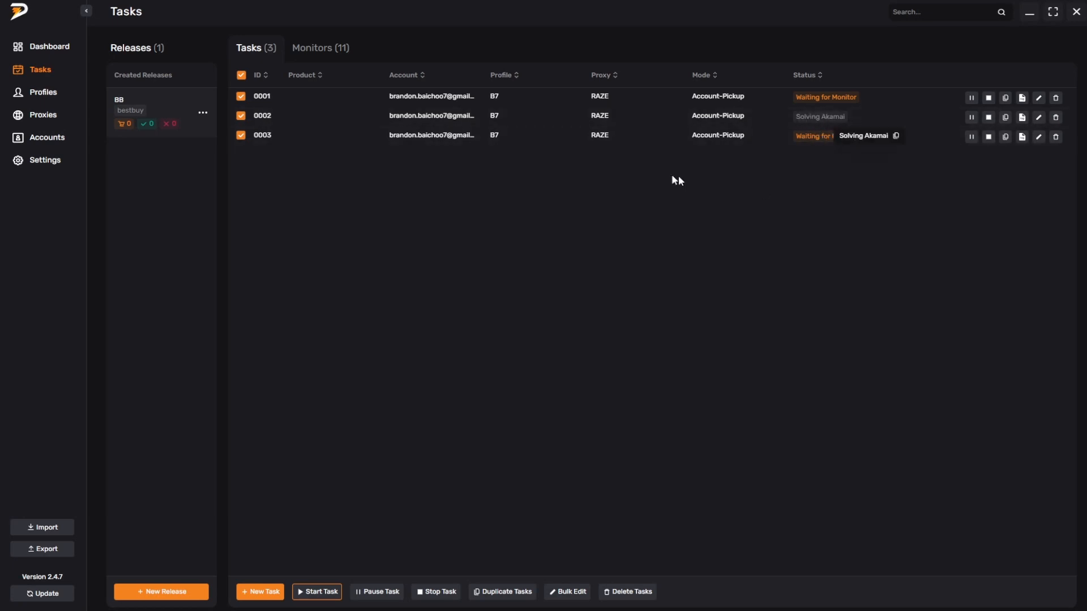
click(327, 51)
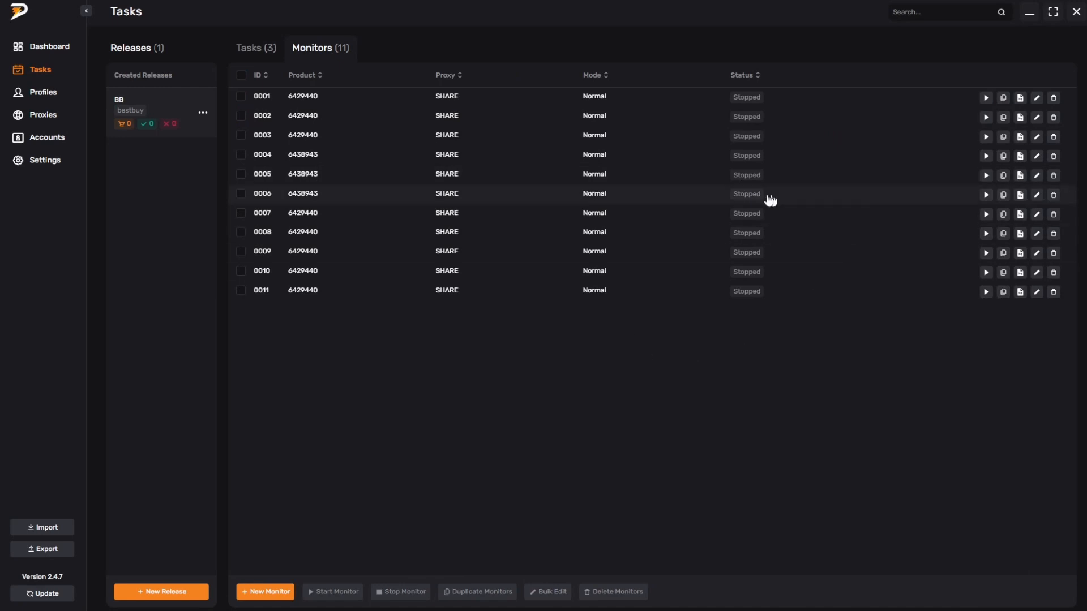
click(986, 176)
click(266, 51)
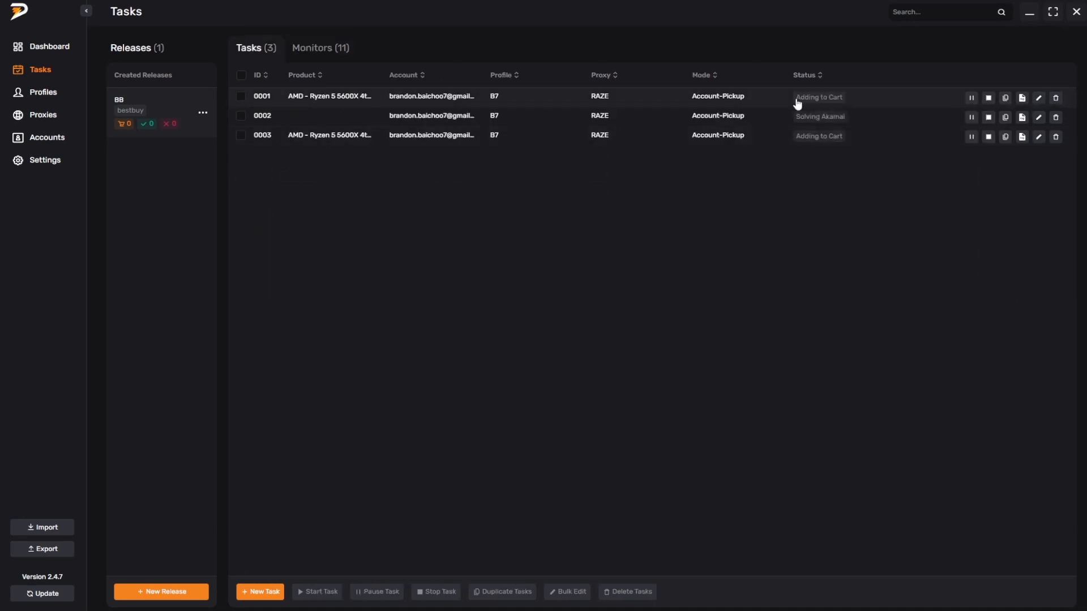
Step: Stop monitor 0005, and stop all three tasks of the BB release
click(326, 57)
click(986, 175)
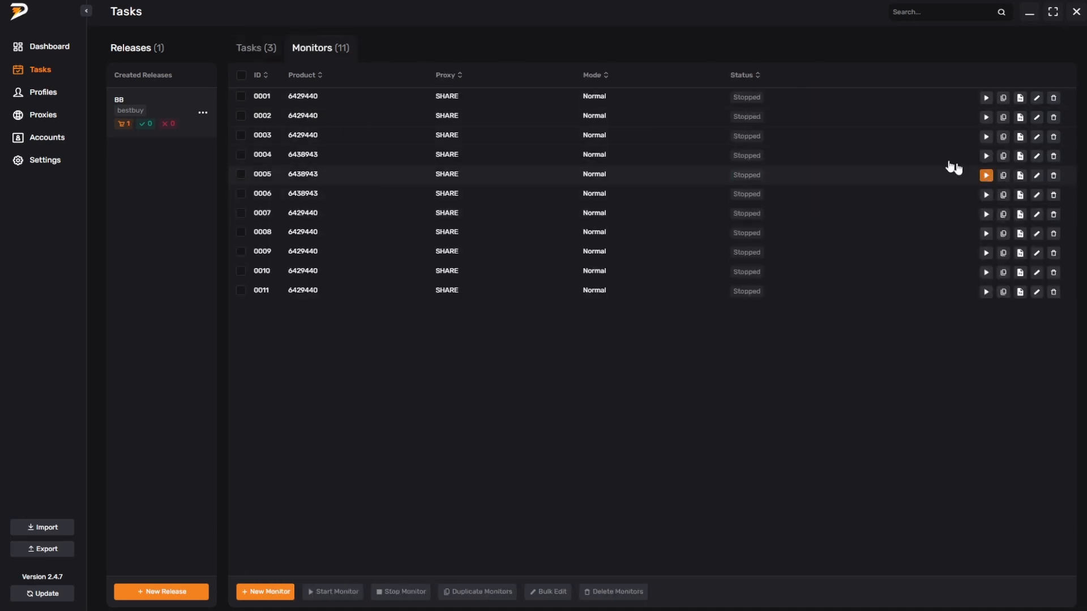
click(282, 47)
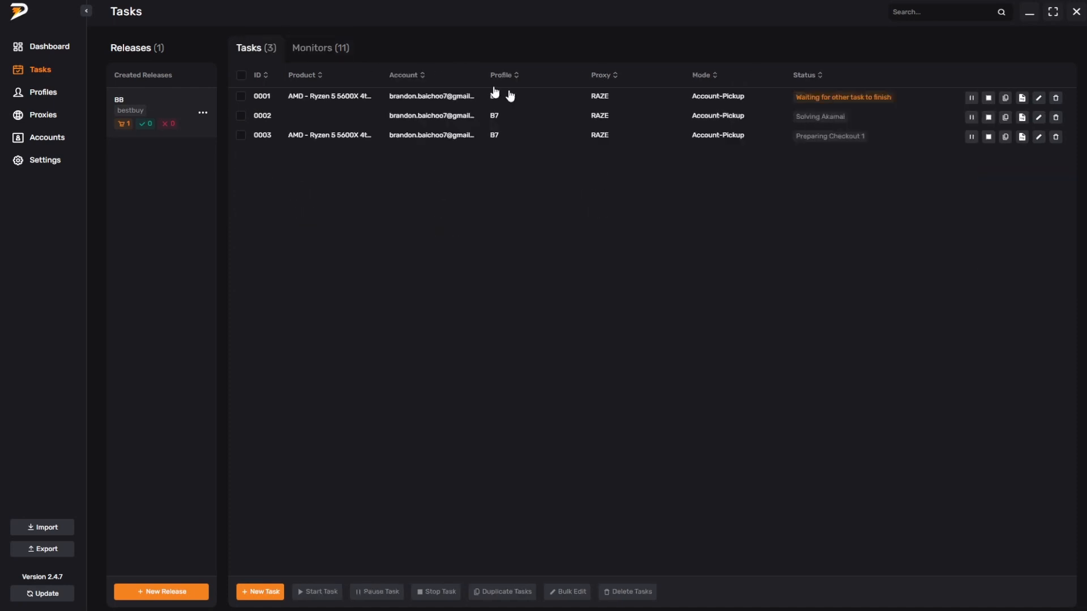
click(242, 75)
click(436, 592)
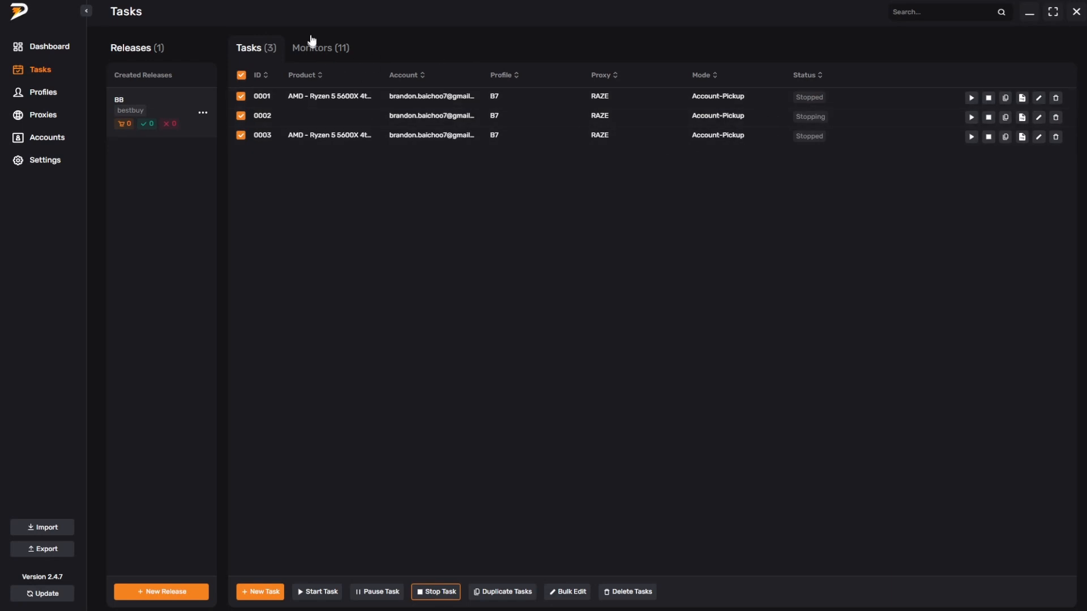
Step: View the SKU field and other settings in the new monitor form, and close it without creating a monitor
click(340, 49)
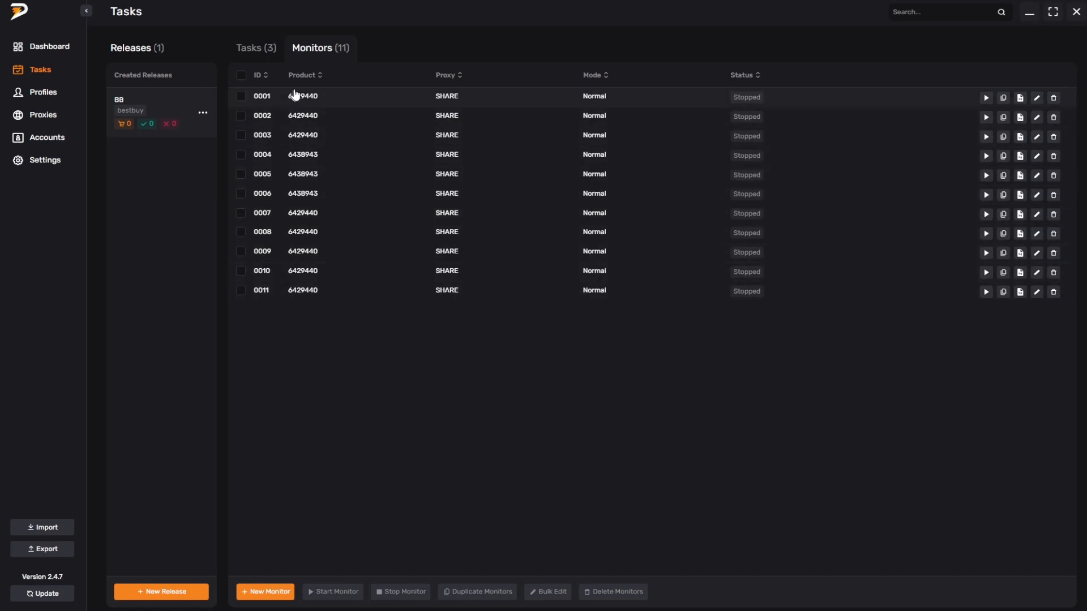
mouse_move(300, 105)
click(254, 587)
click(427, 304)
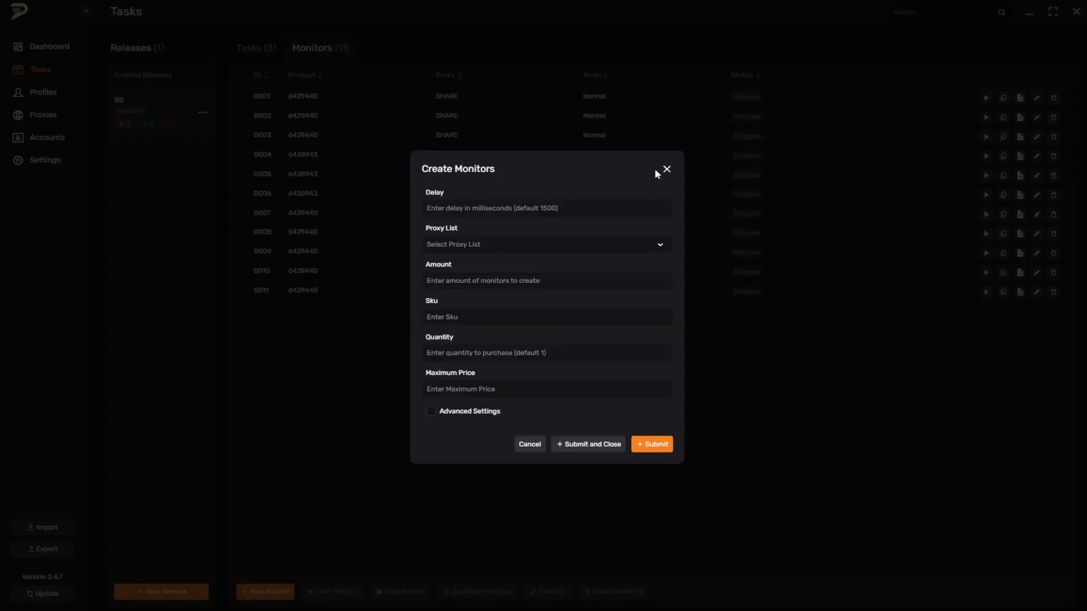
click(666, 169)
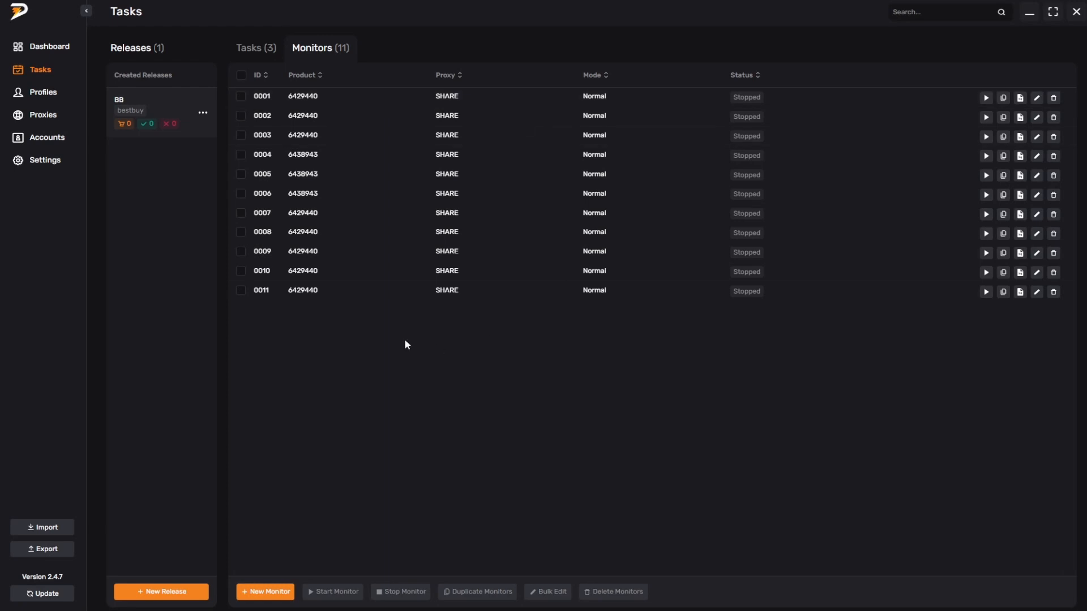
click(259, 52)
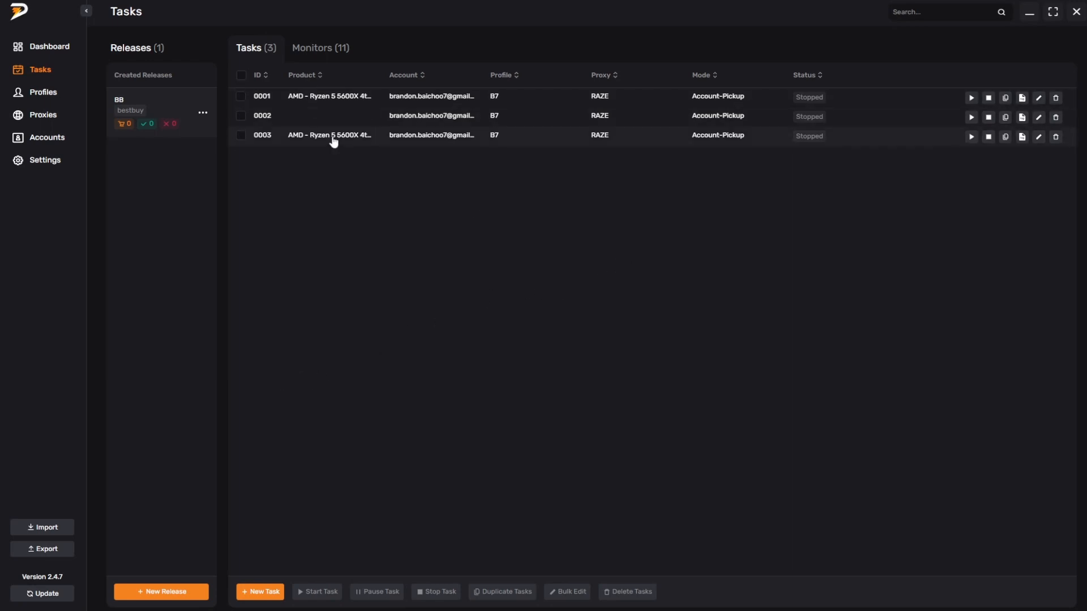
click(328, 52)
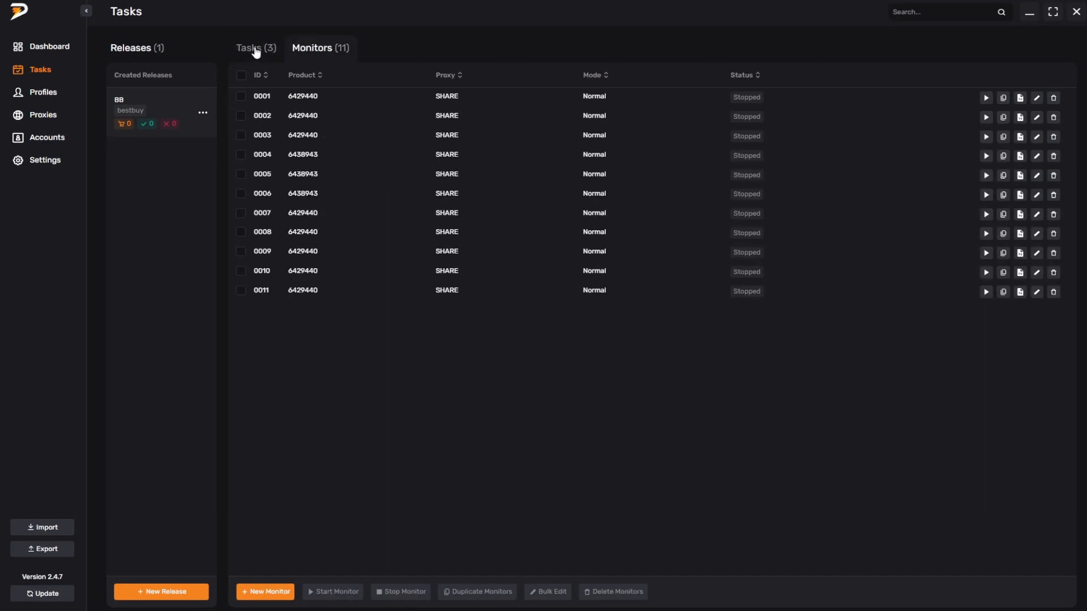
click(255, 50)
click(324, 48)
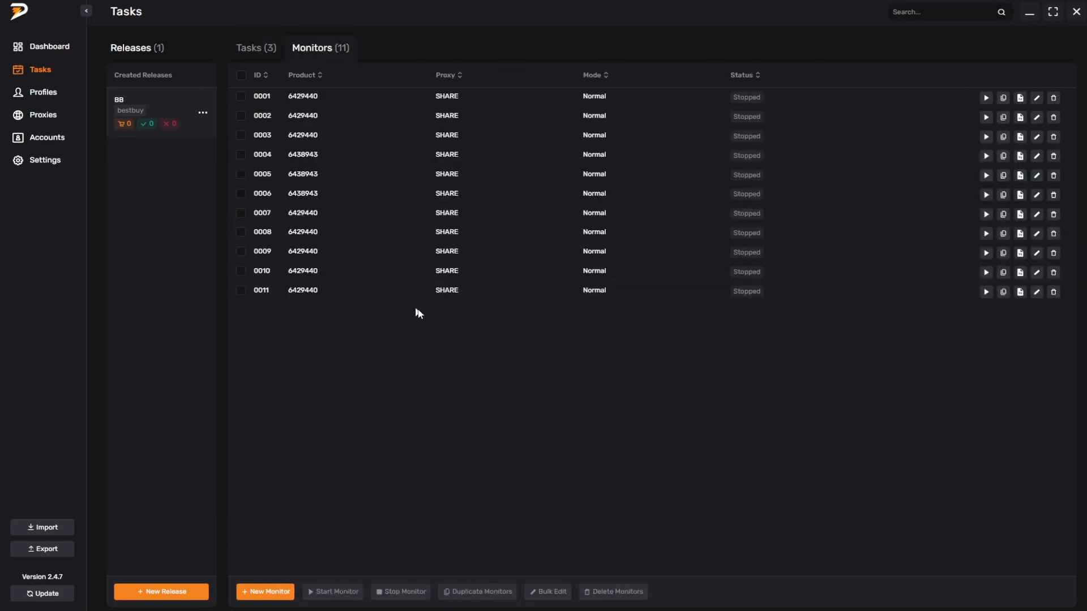